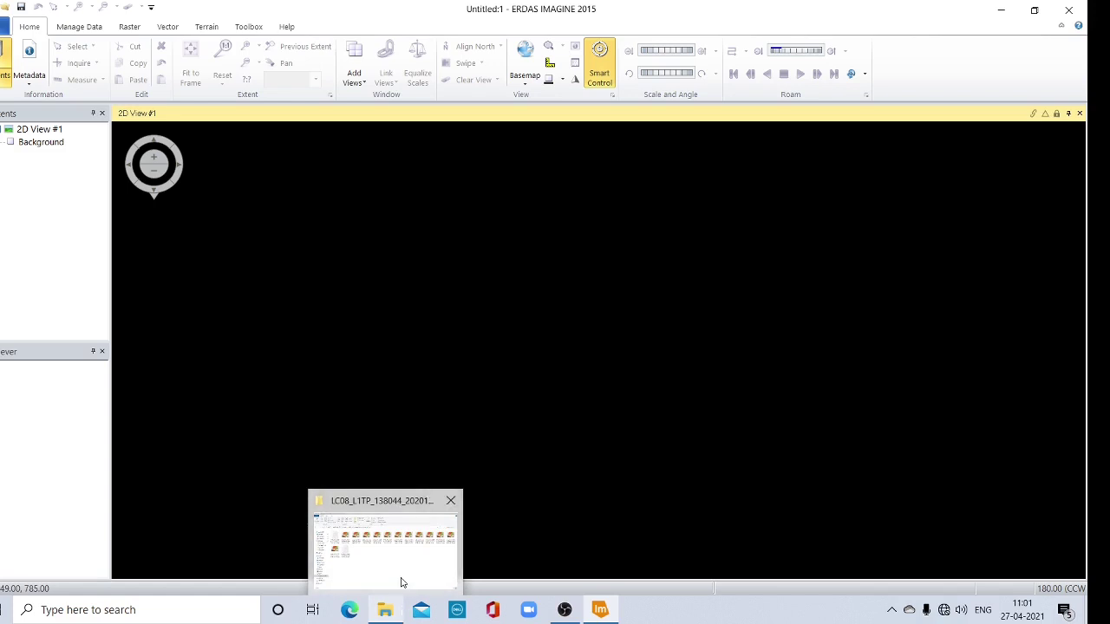
- Bring the Landsat scene folder with the band B1–B11 files to the front in File Explorer
left_click(401, 581)
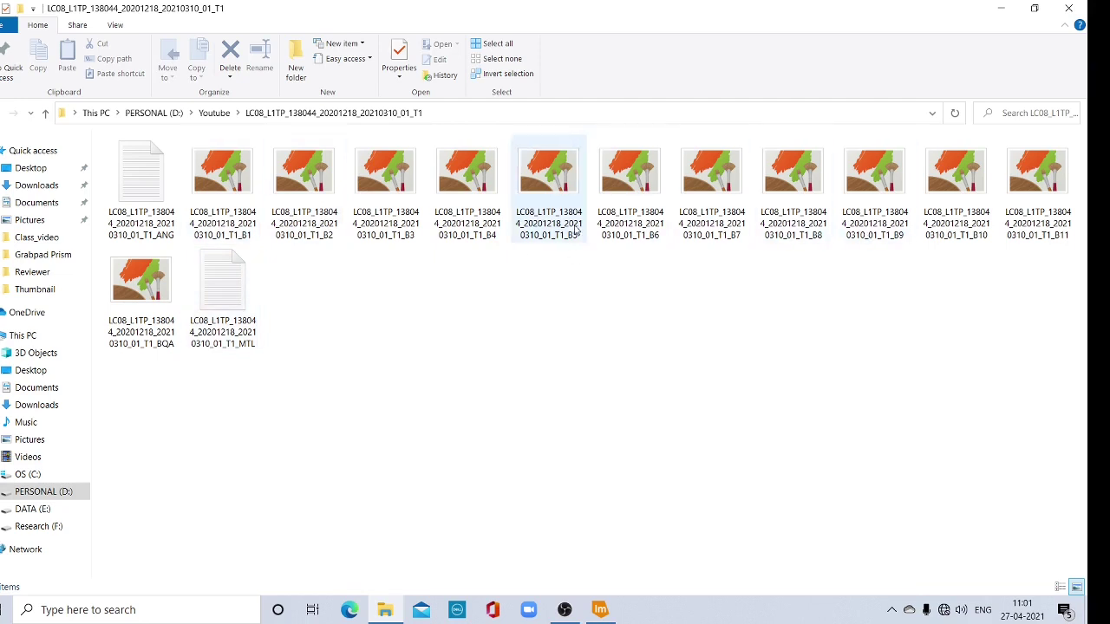
- Open the Layer Selection and Stacking dialog from Raster > Spectral in ERDAS IMAGINE
left_click(602, 610)
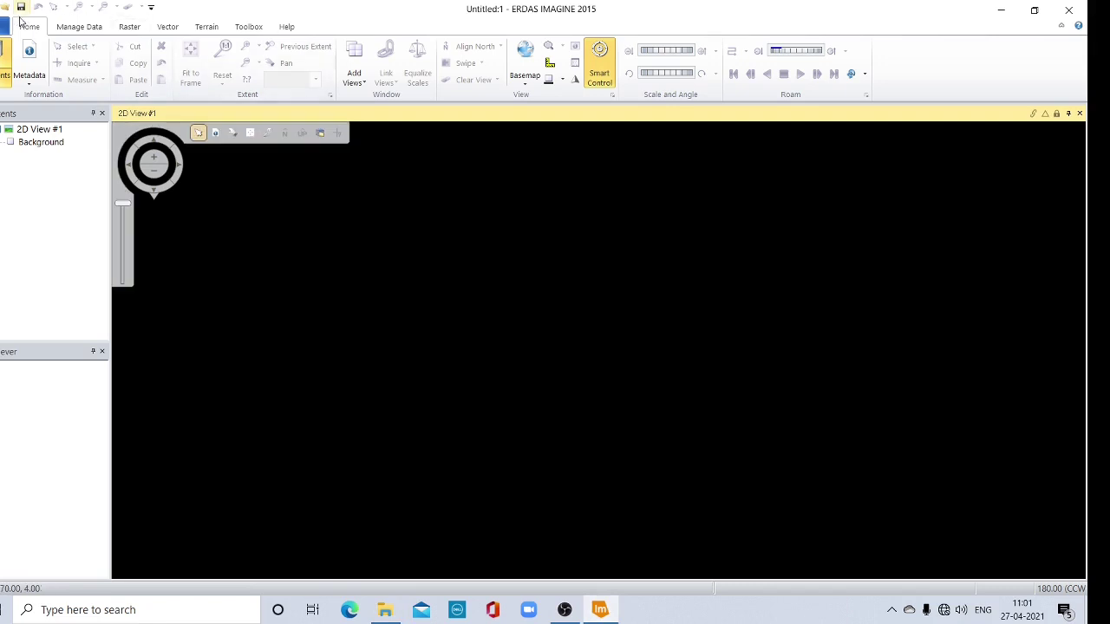
left_click(130, 27)
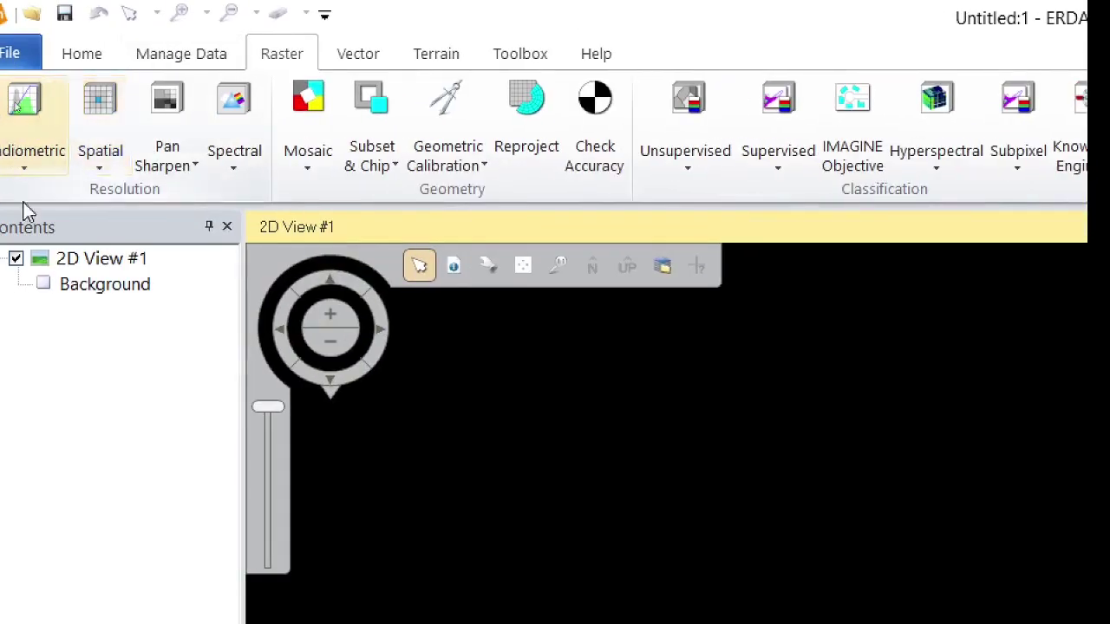
left_click(236, 169)
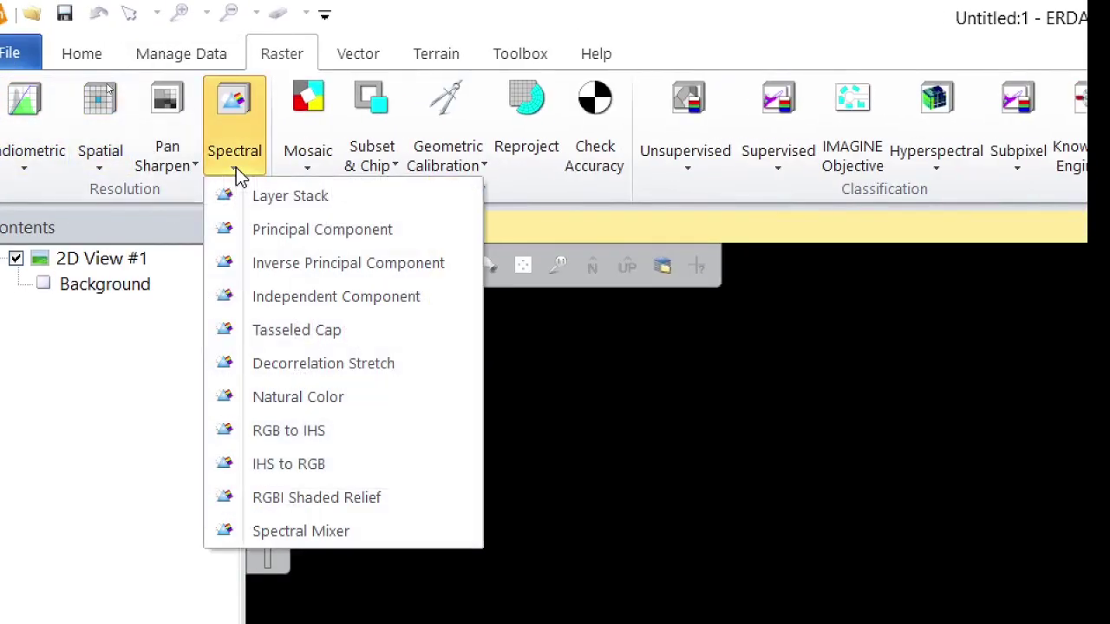
left_click(265, 206)
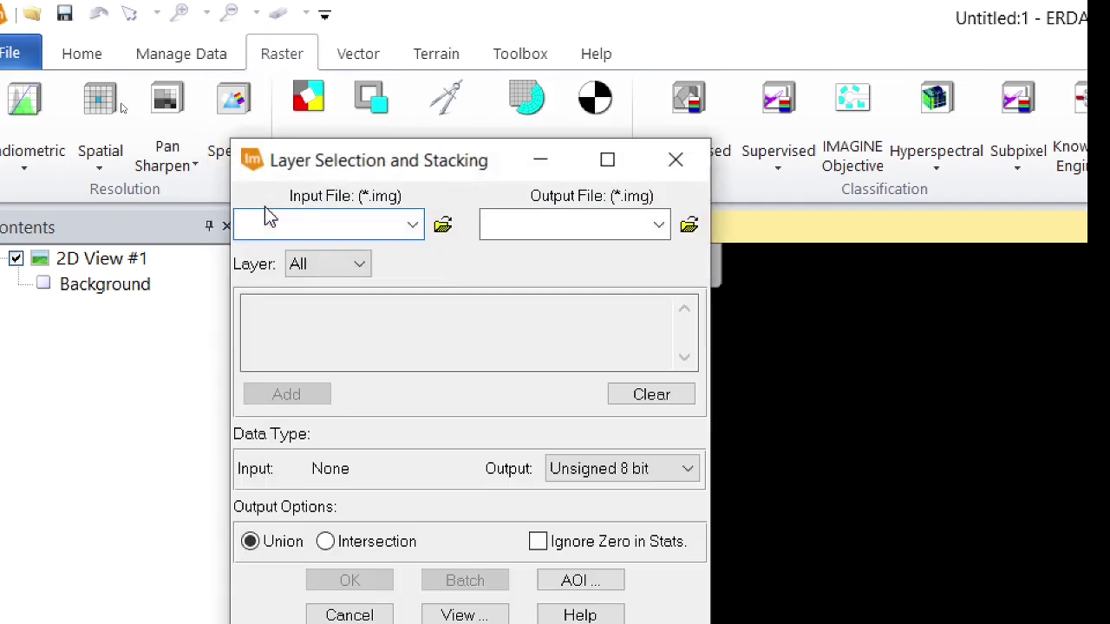
- Browse to the LC08 scene folder on D:\Youtube, list TIFF files and pick B1.TIF
left_click(443, 227)
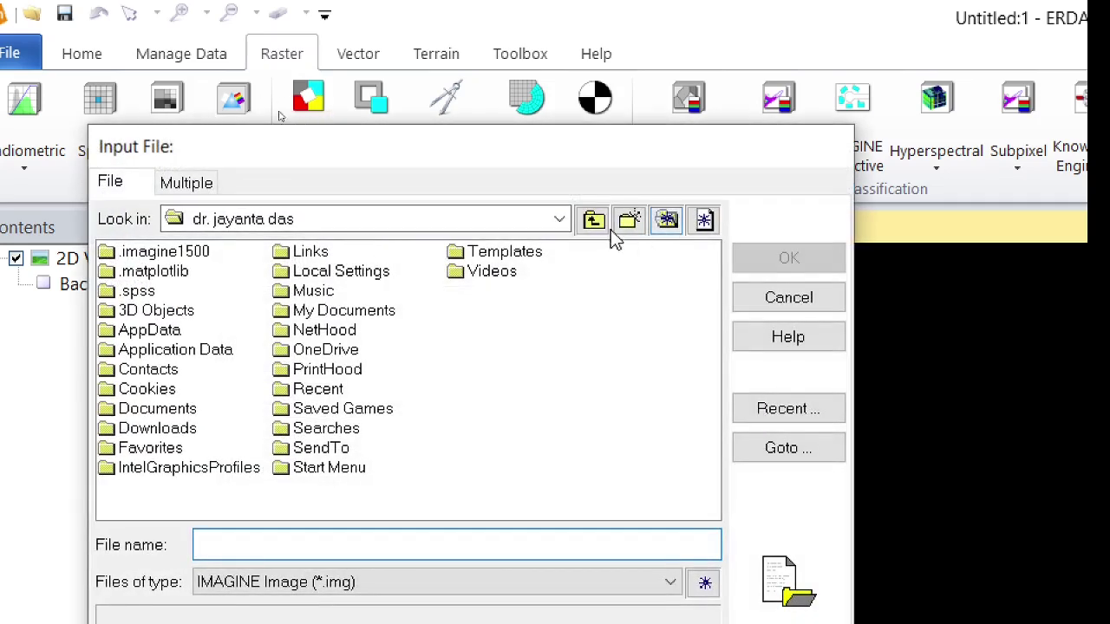
left_click(556, 220)
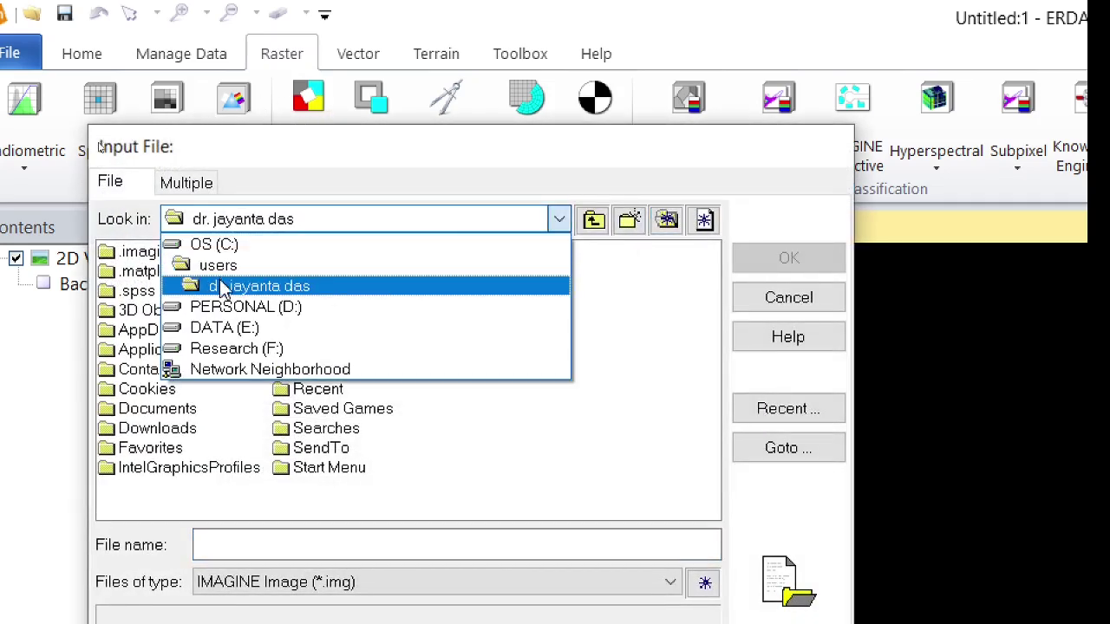
left_click(260, 312)
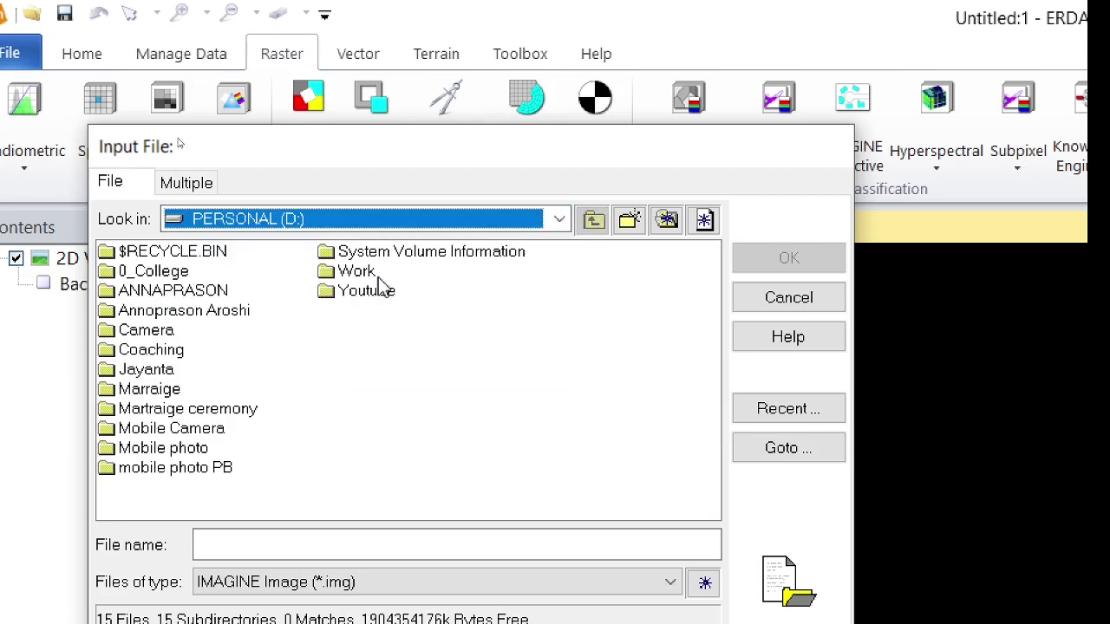
double_click(379, 292)
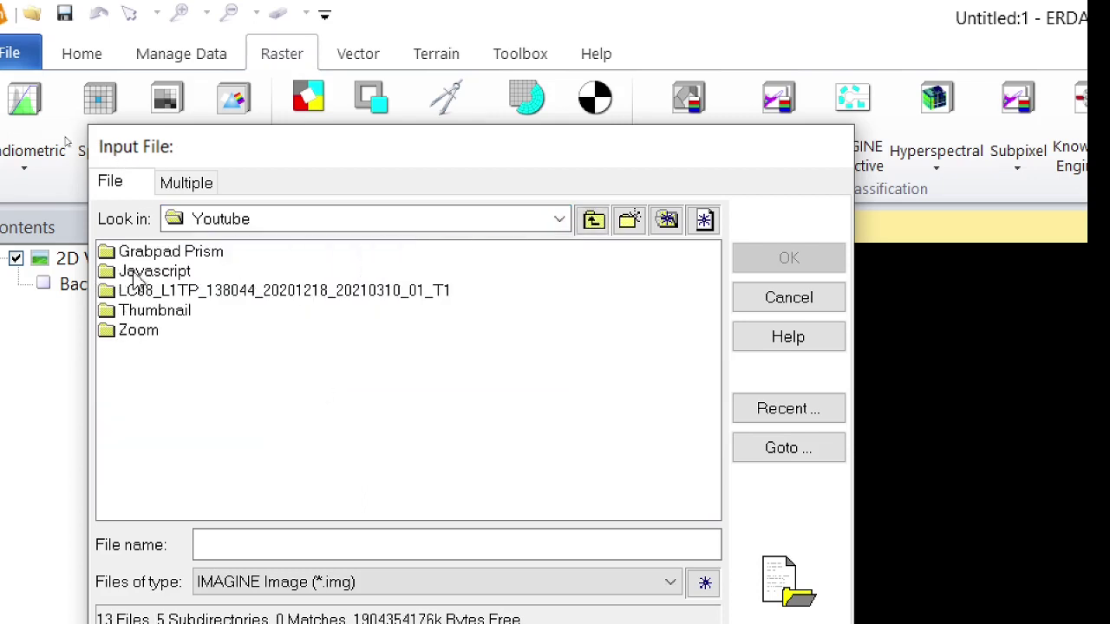
double_click(185, 292)
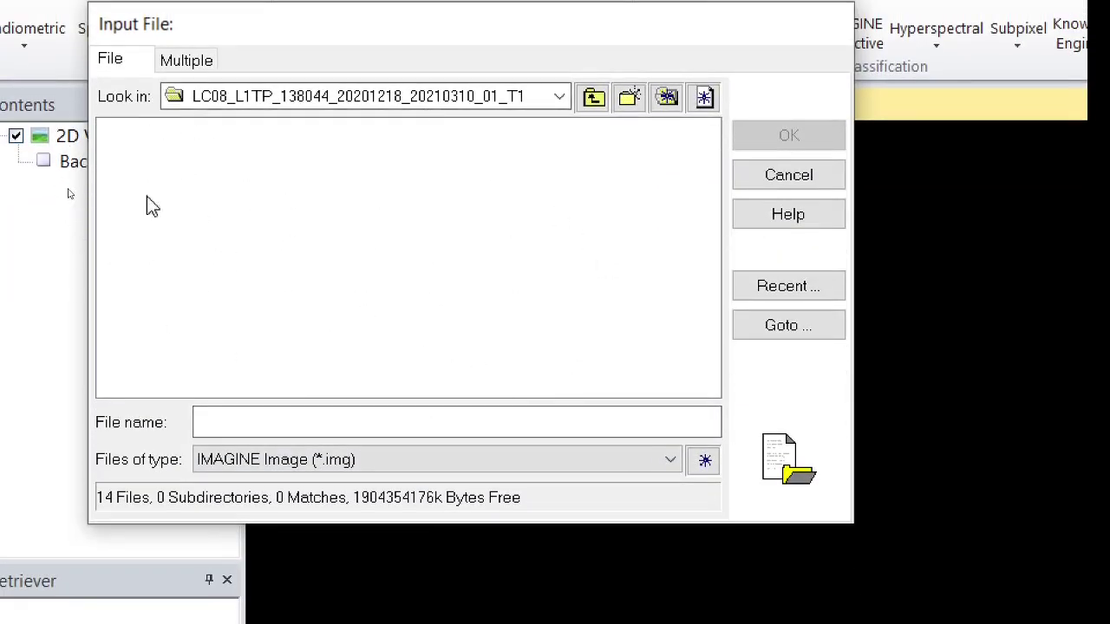
left_click(668, 467)
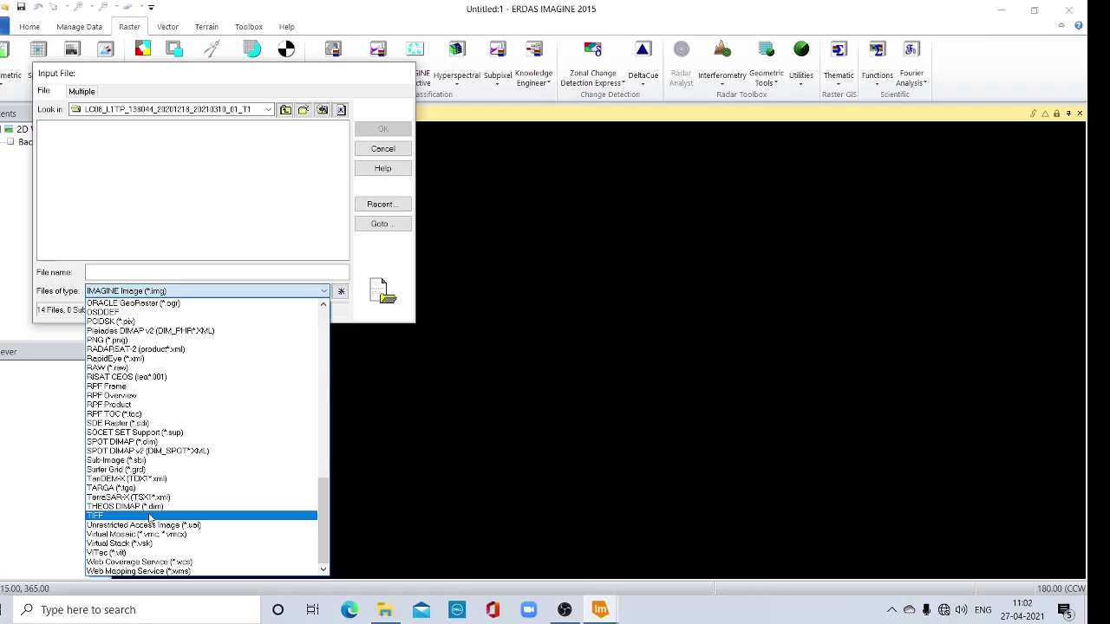
left_click(130, 512)
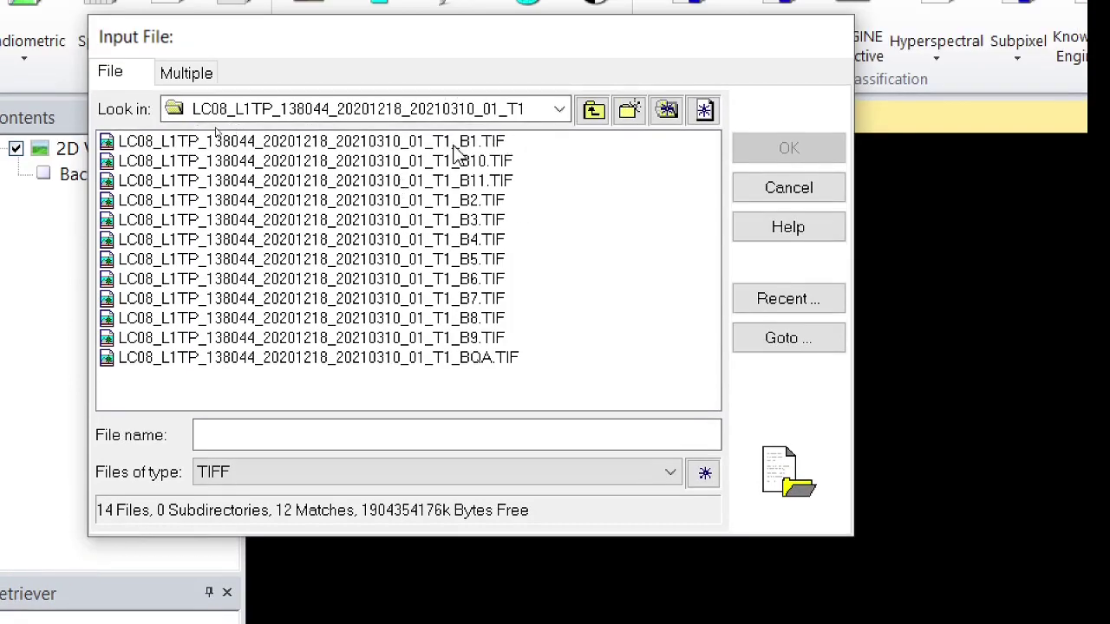
left_click(454, 147)
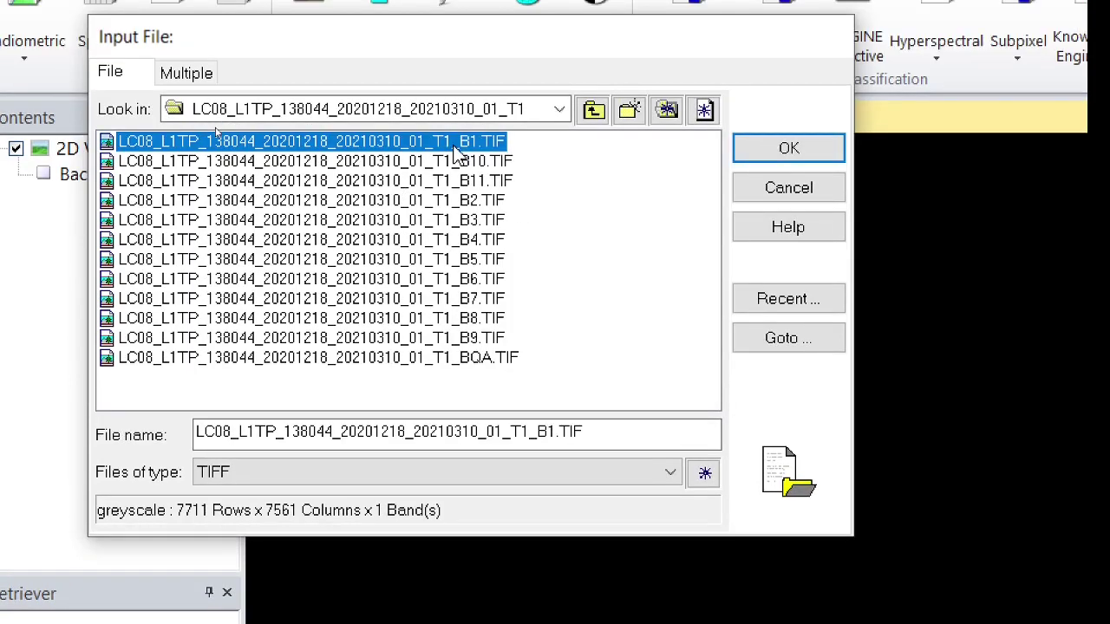
- Add bands 1, 2 and 3 (B1–B3.TIF) to the layer stacking list
left_click(815, 147)
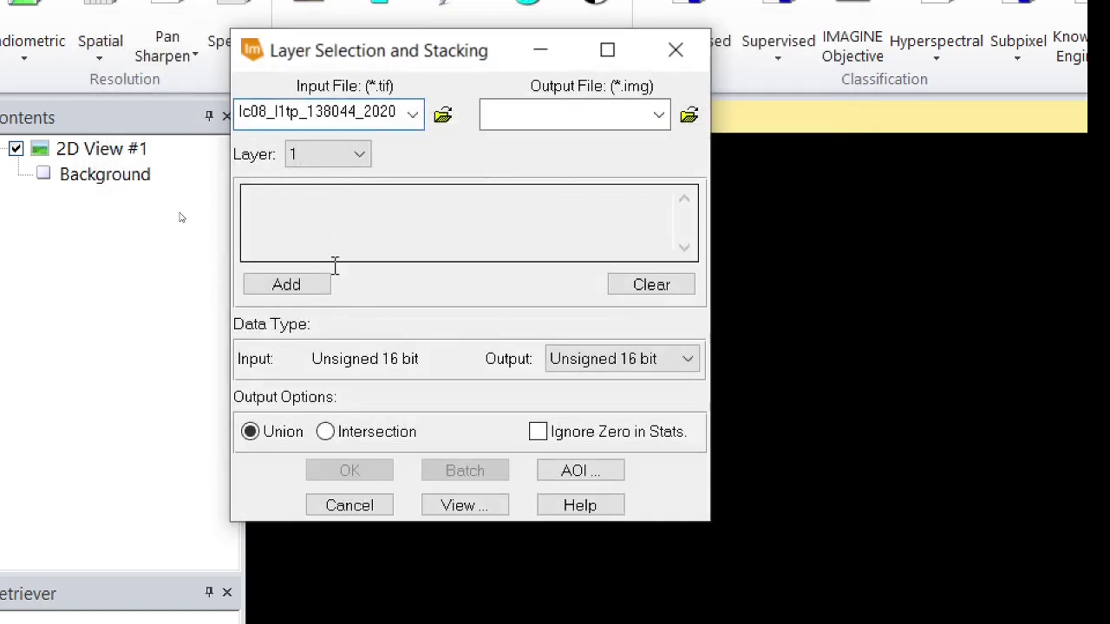
left_click(291, 286)
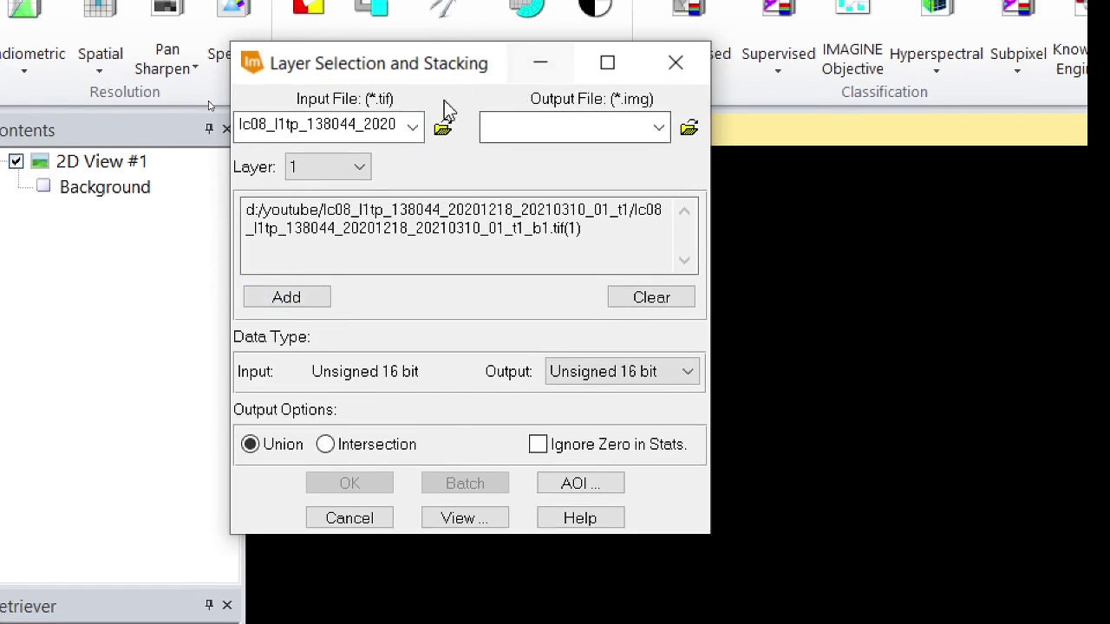
left_click(439, 127)
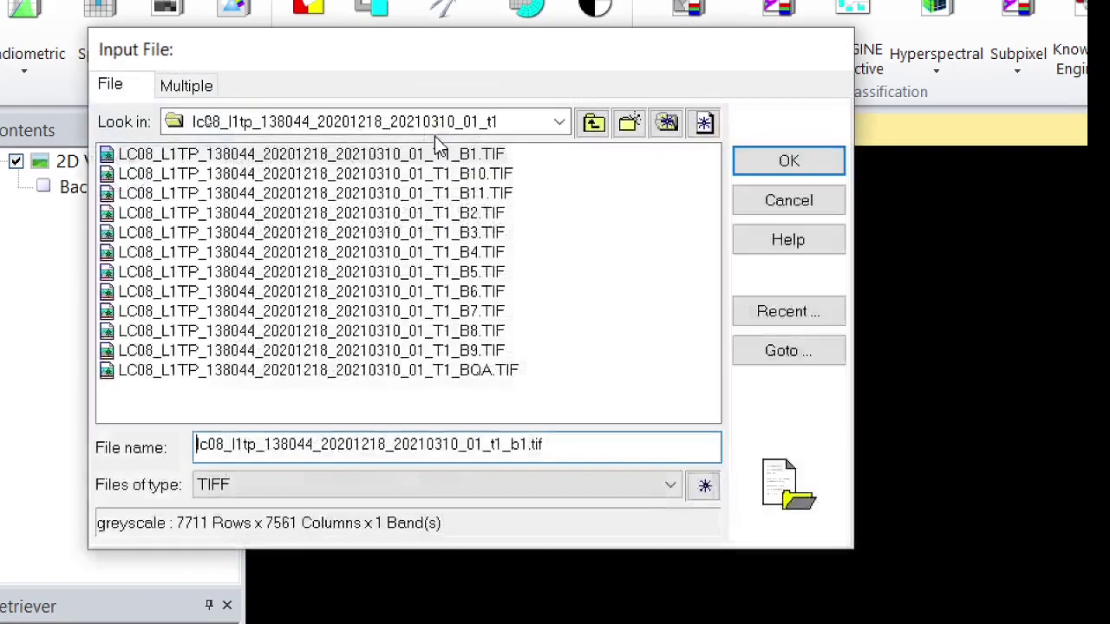
left_click(471, 214)
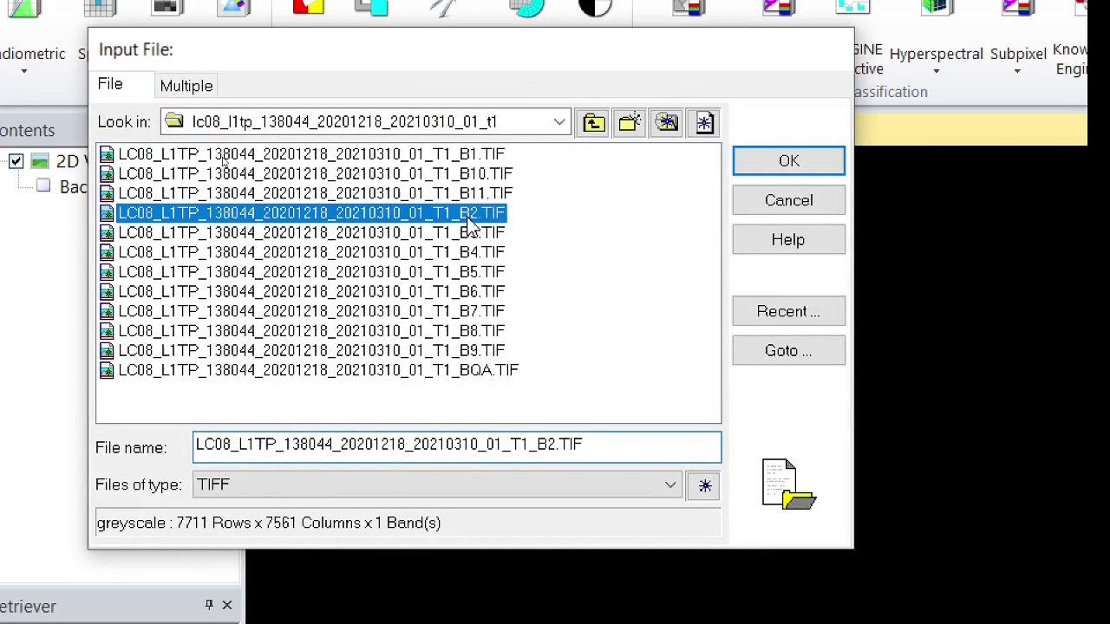
left_click(821, 165)
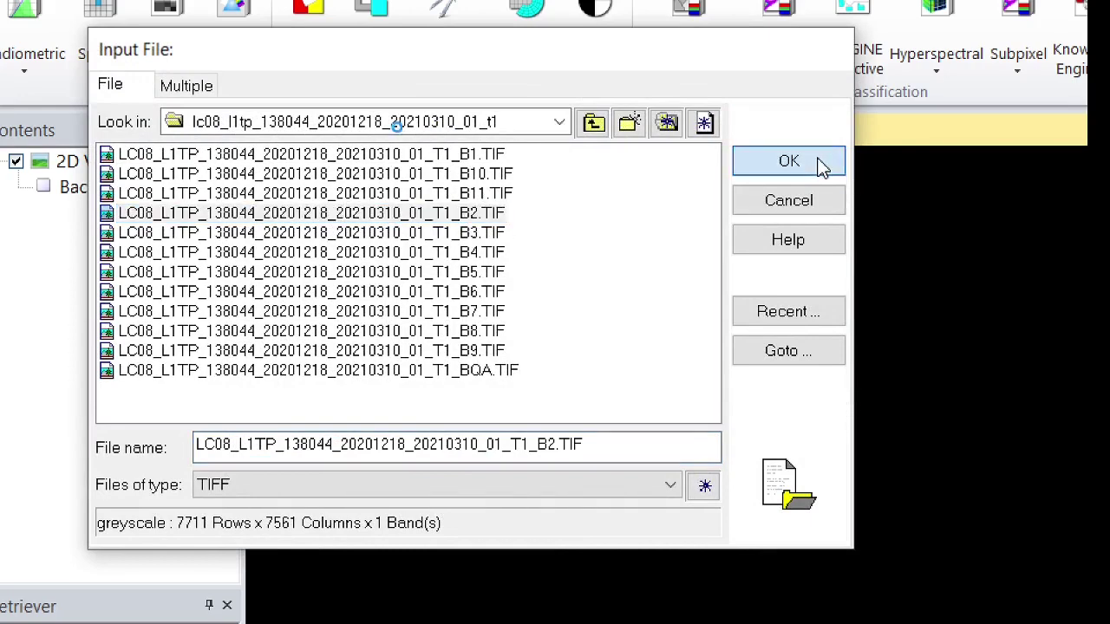
left_click(320, 298)
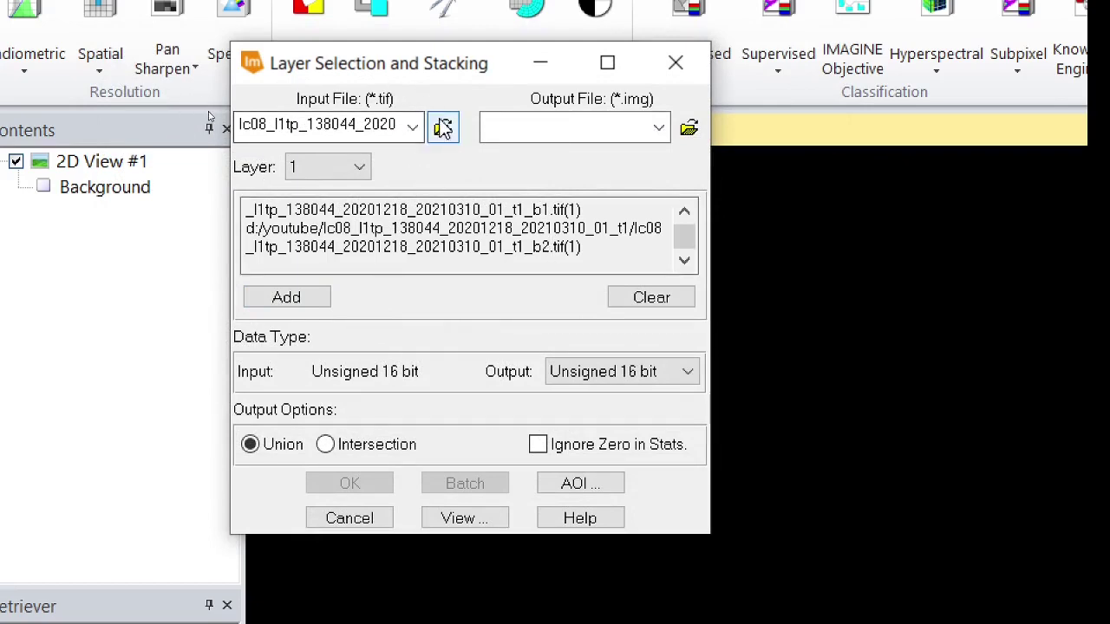
left_click(442, 129)
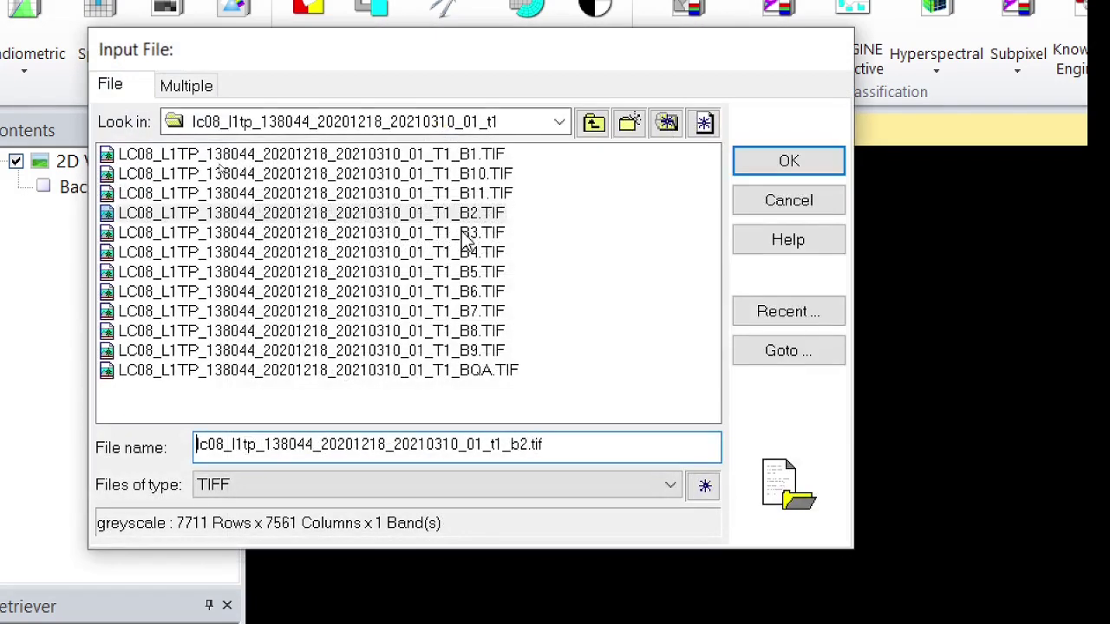
left_click(451, 232)
left_click(807, 163)
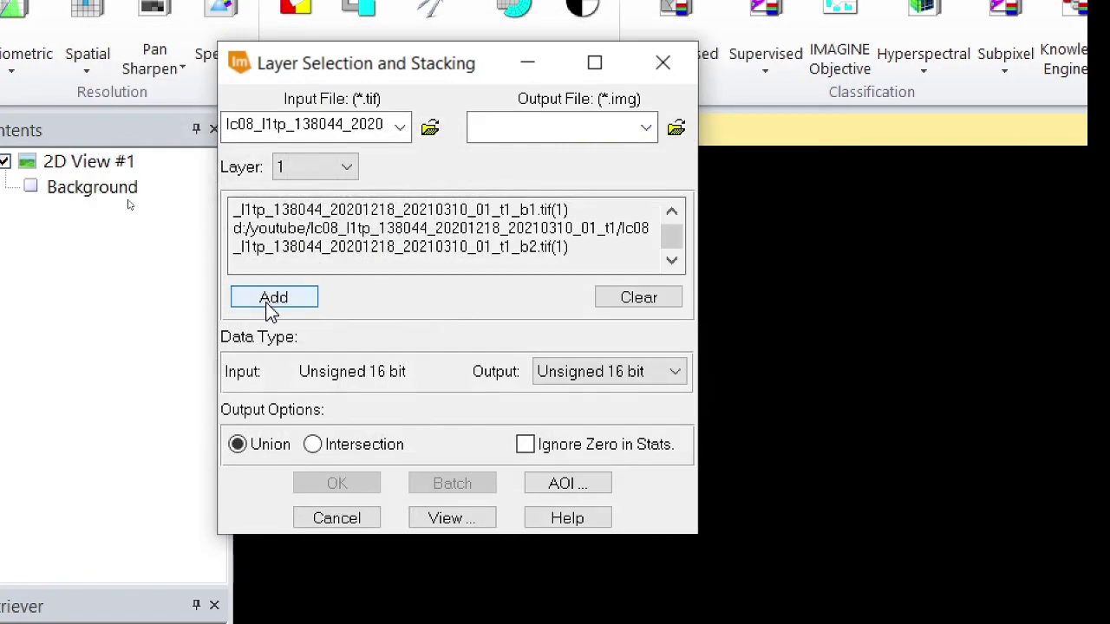
left_click(269, 303)
- Add bands 4 and 5 (B4.TIF, B5.TIF) to the layer stacking list
left_click(430, 128)
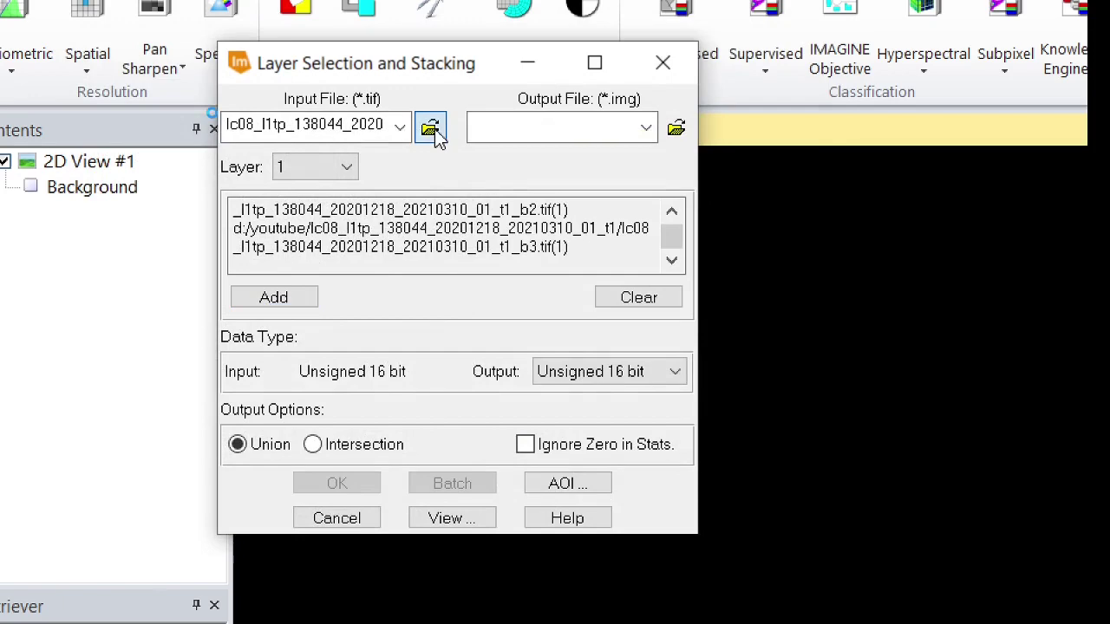
left_click(438, 253)
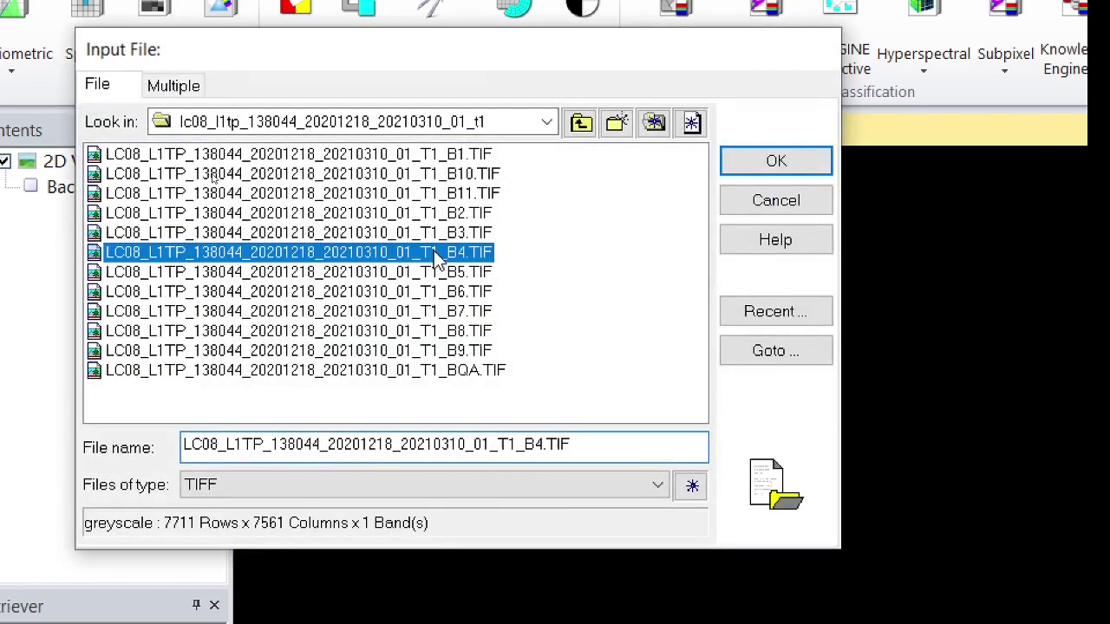
left_click(776, 162)
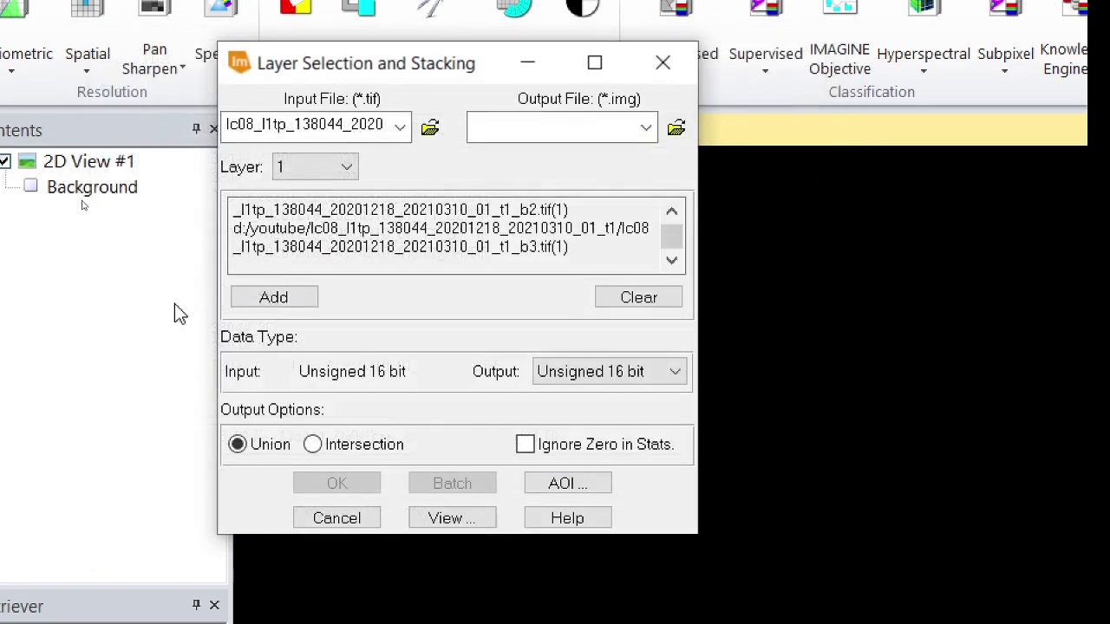
left_click(303, 301)
left_click(431, 129)
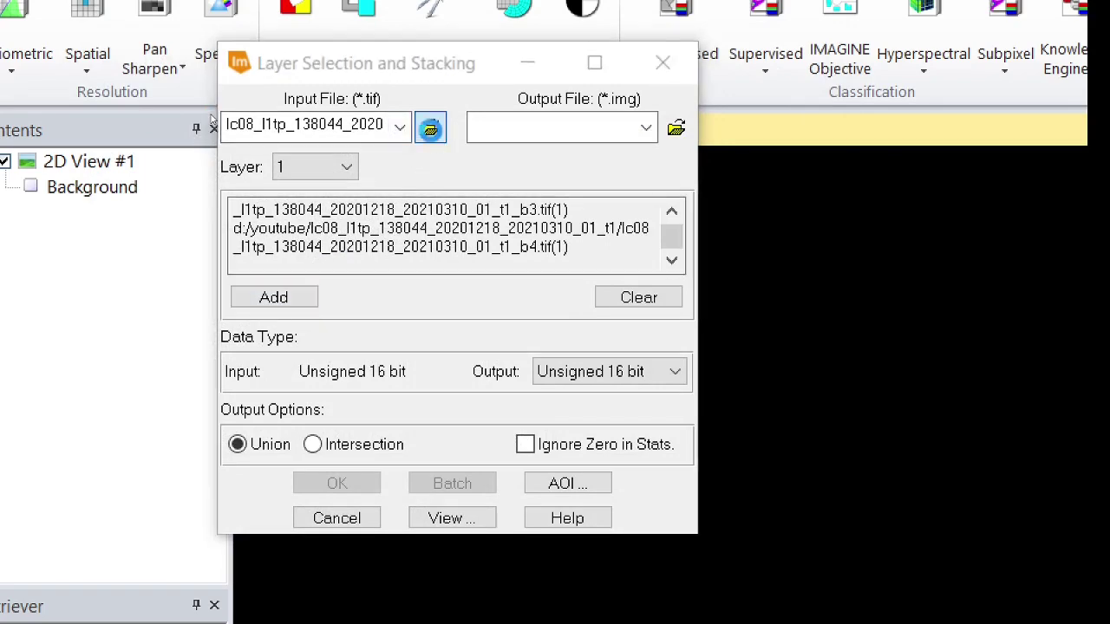
left_click(462, 273)
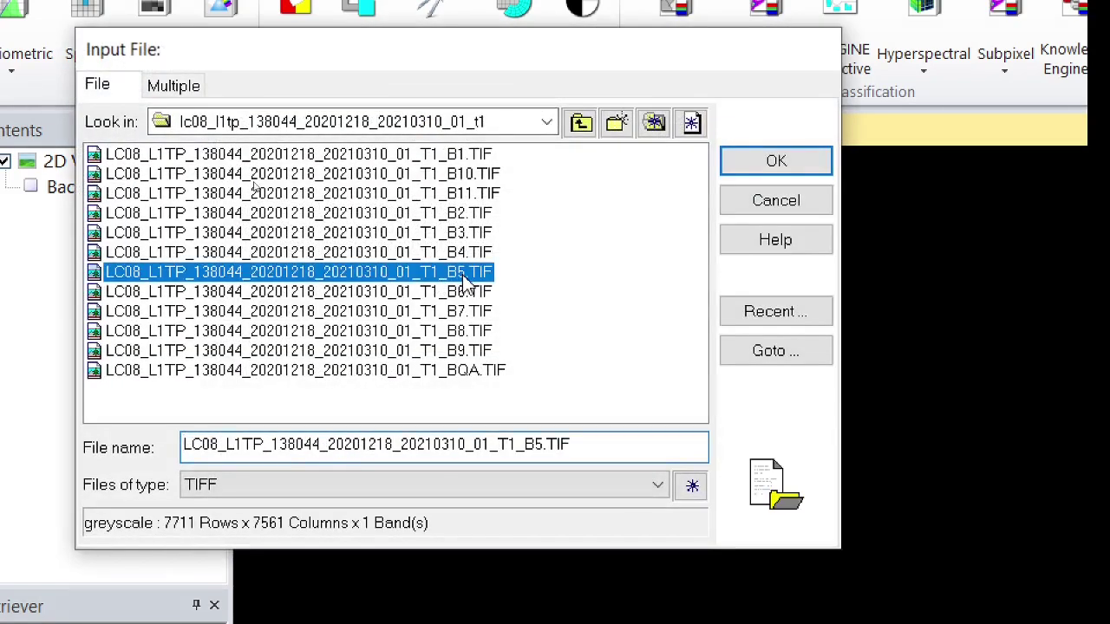
left_click(816, 169)
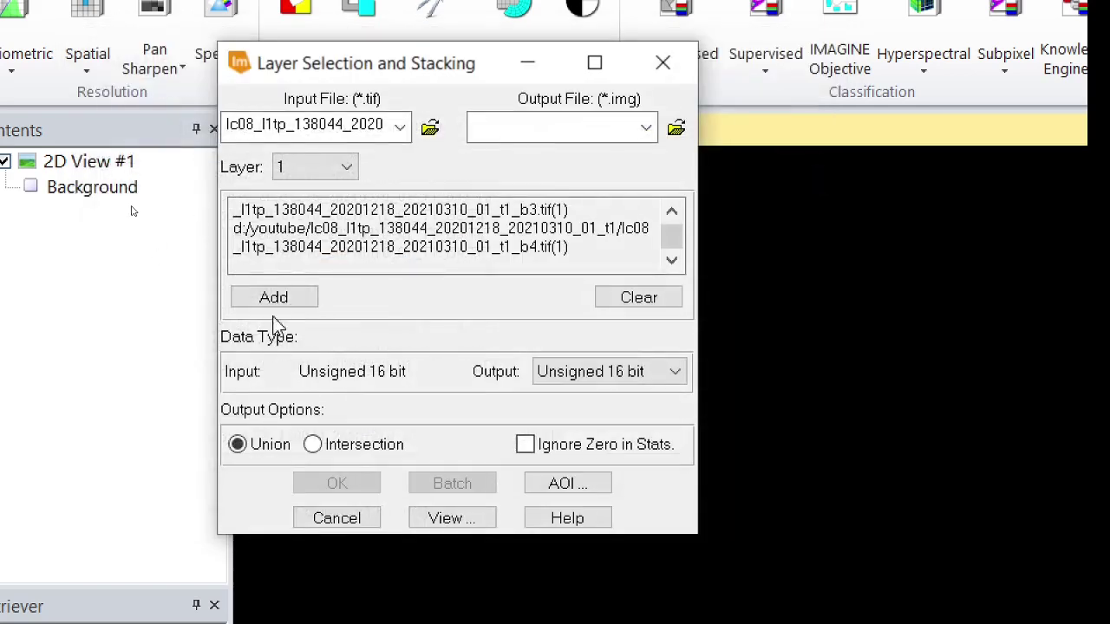
left_click(272, 297)
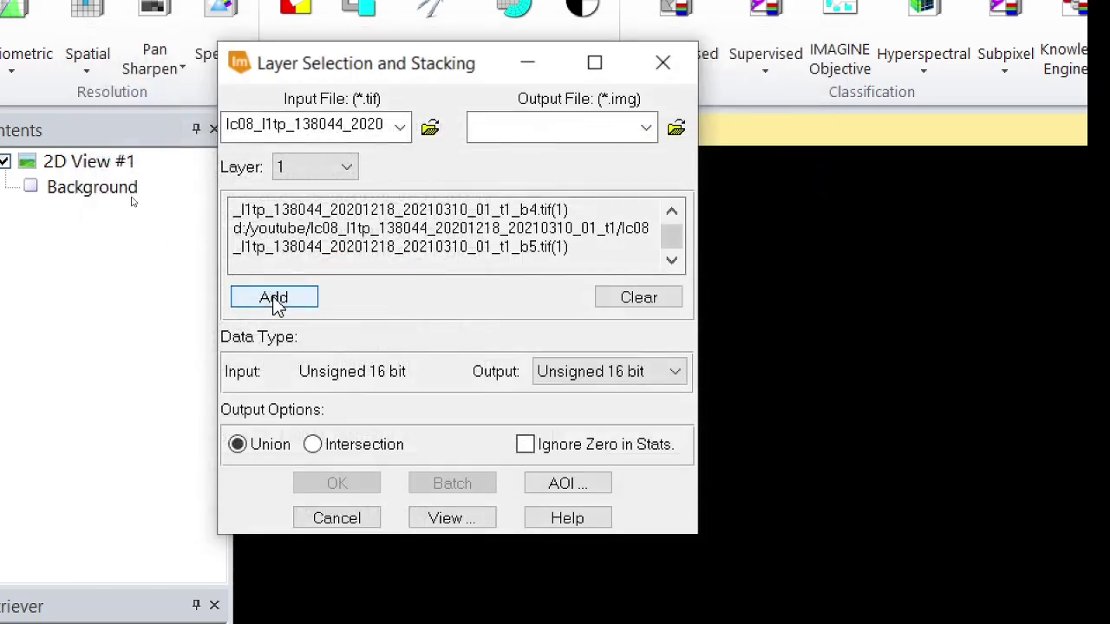
- Append bands 6 and 7 (B6.TIF, B7.TIF) to the stacking list
left_click(430, 128)
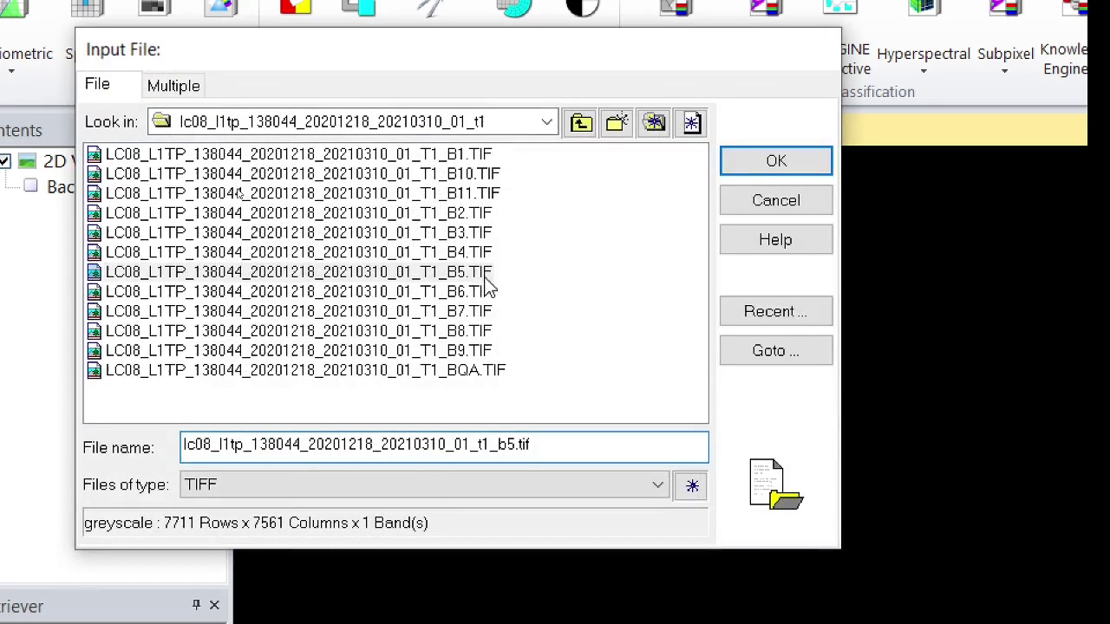
left_click(484, 292)
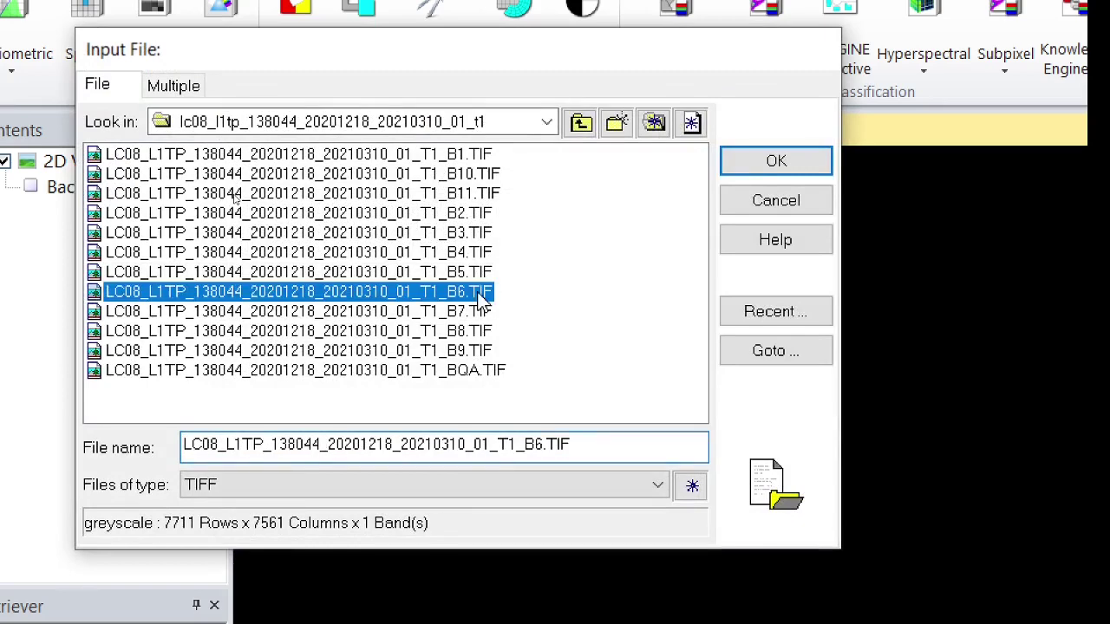
left_click(809, 167)
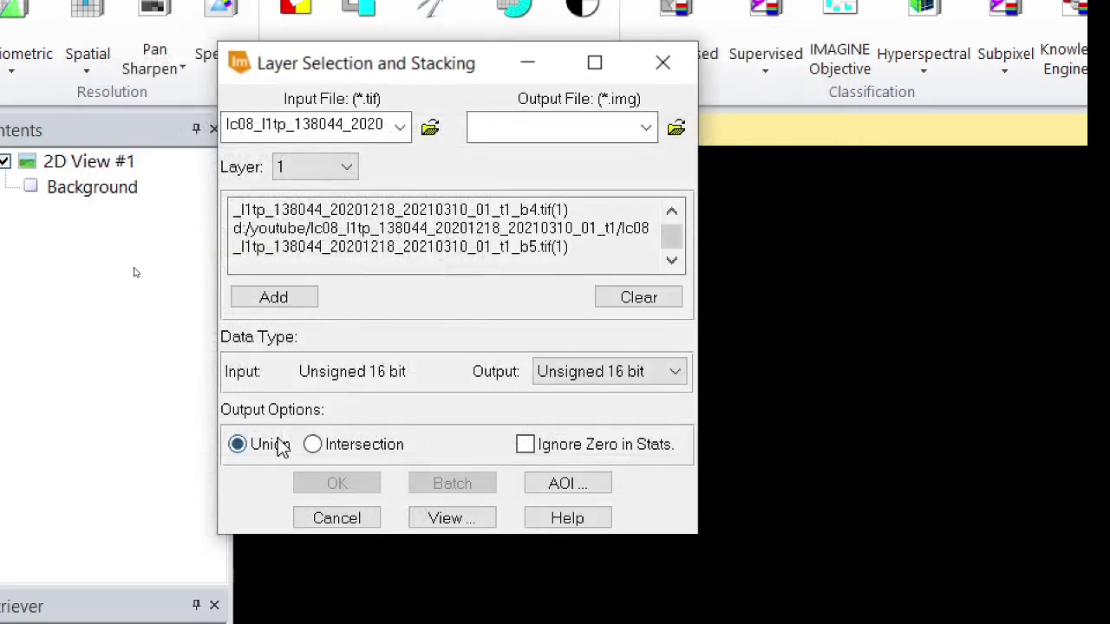
left_click(268, 305)
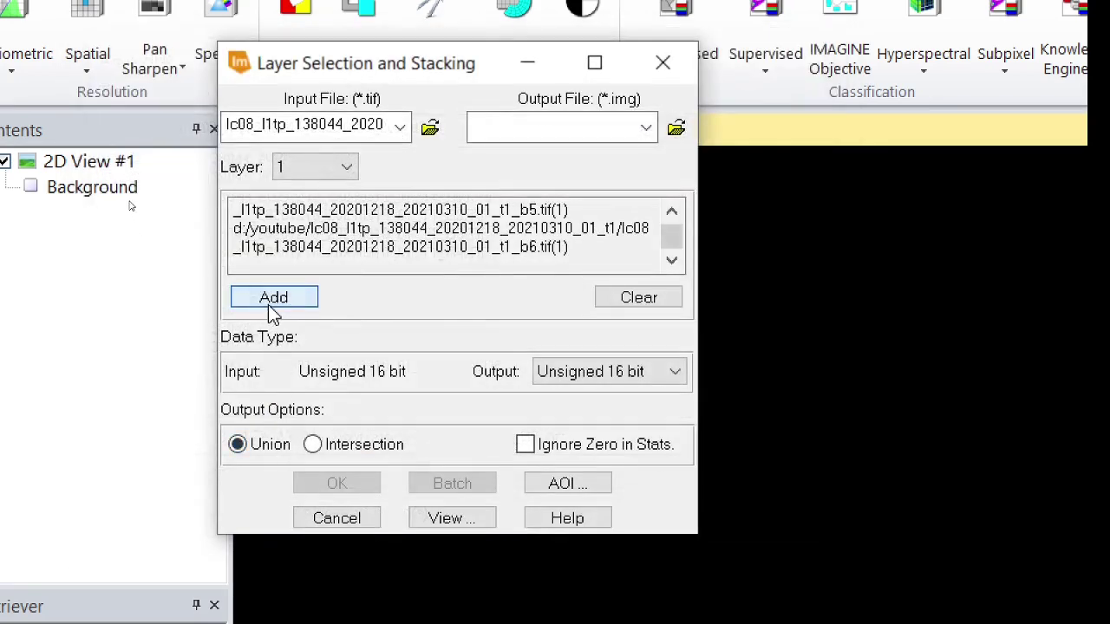
left_click(430, 128)
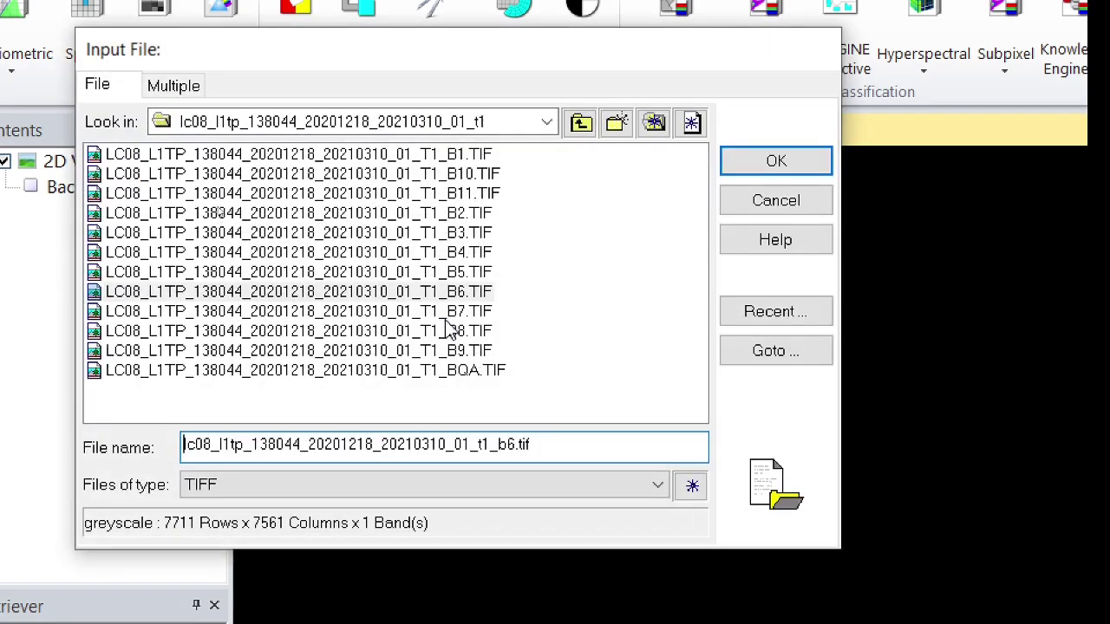
left_click(445, 310)
left_click(815, 163)
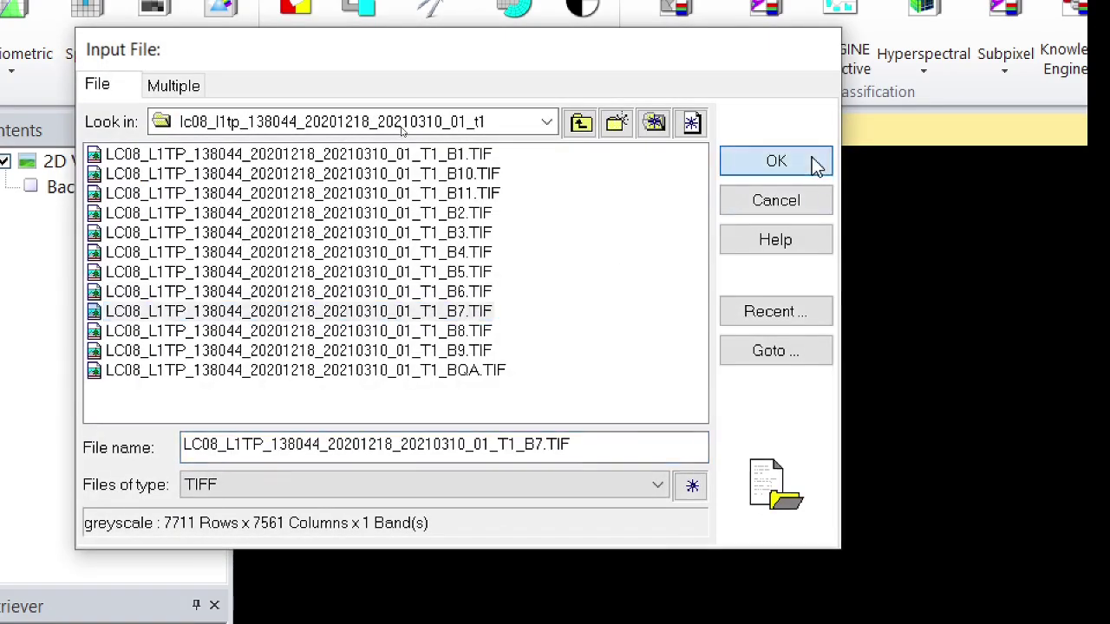
left_click(276, 297)
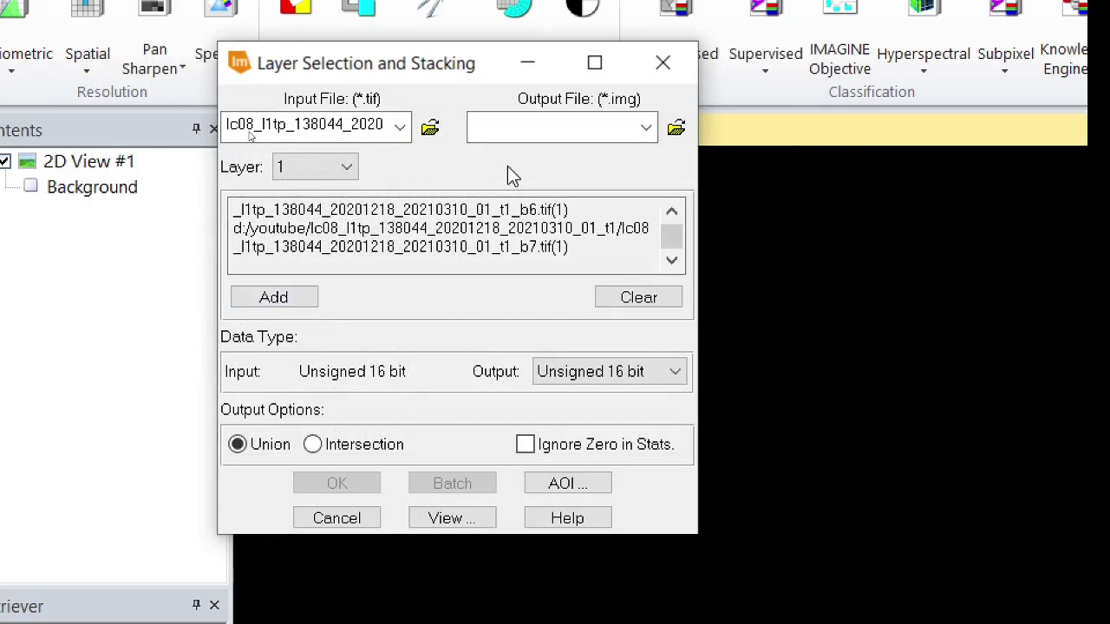
- Create a 'Layer stack' folder under Youtube and save the output as layer_stack_landsat.img
left_click(677, 128)
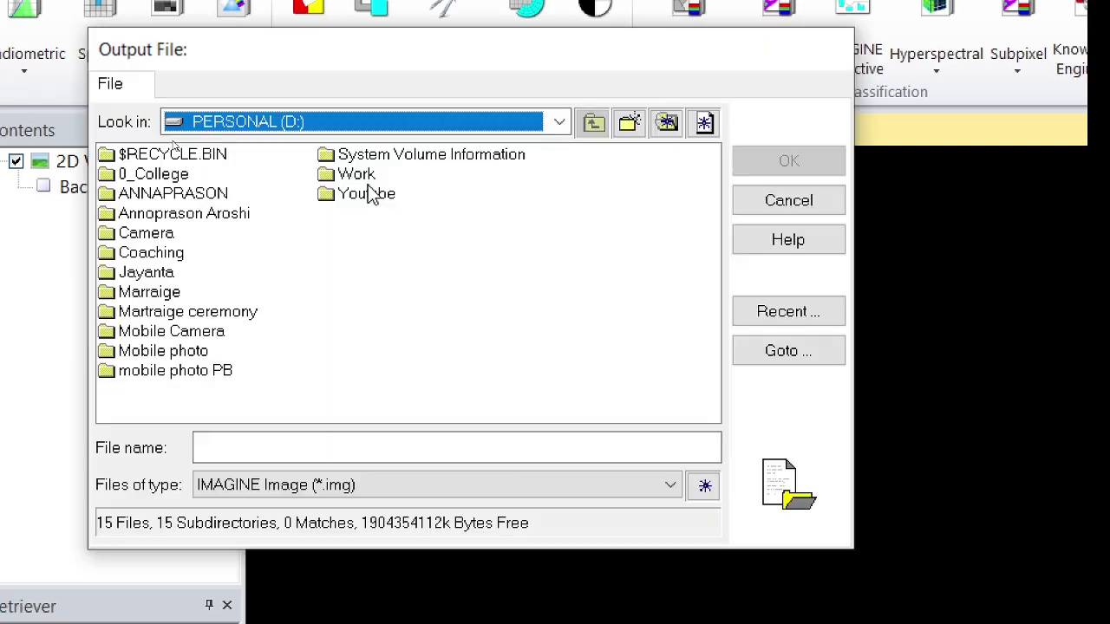
double_click(367, 194)
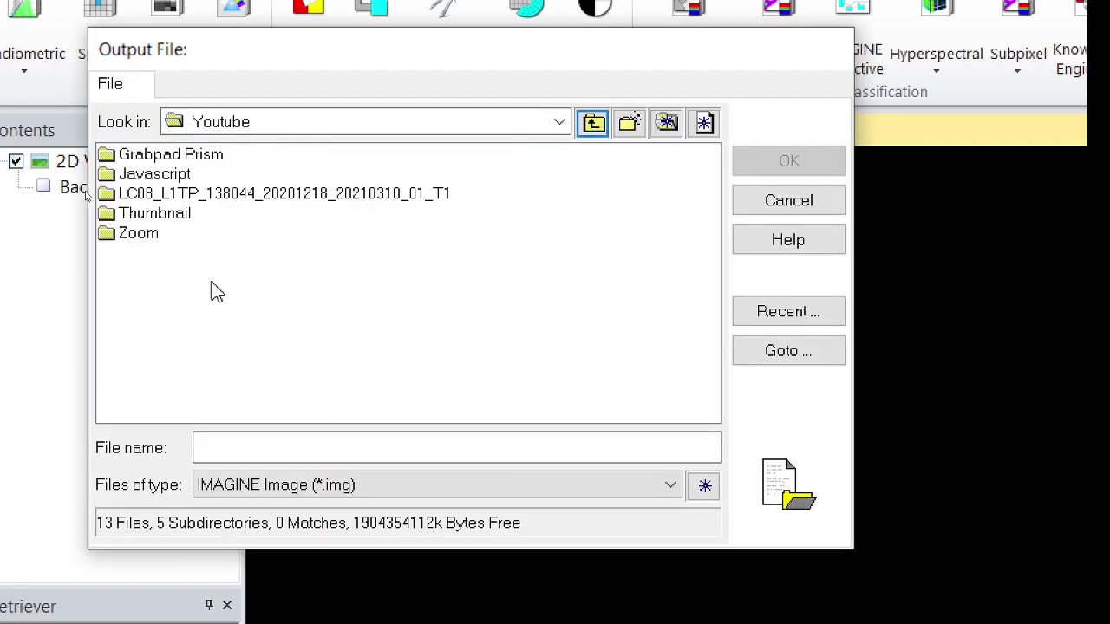
left_click(644, 127)
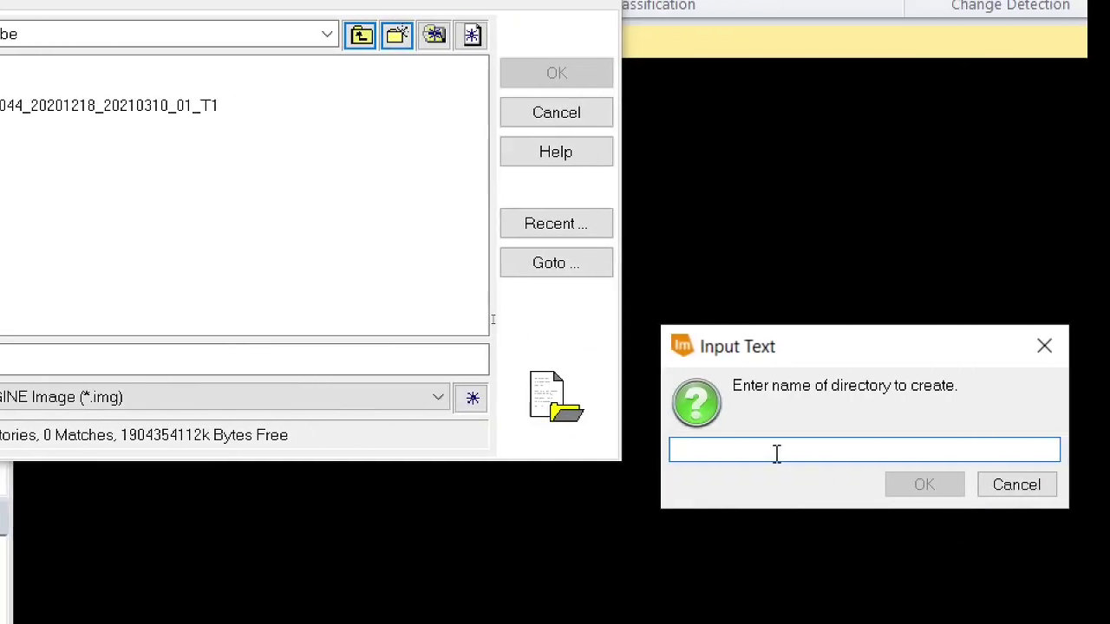
type("Layer stack")
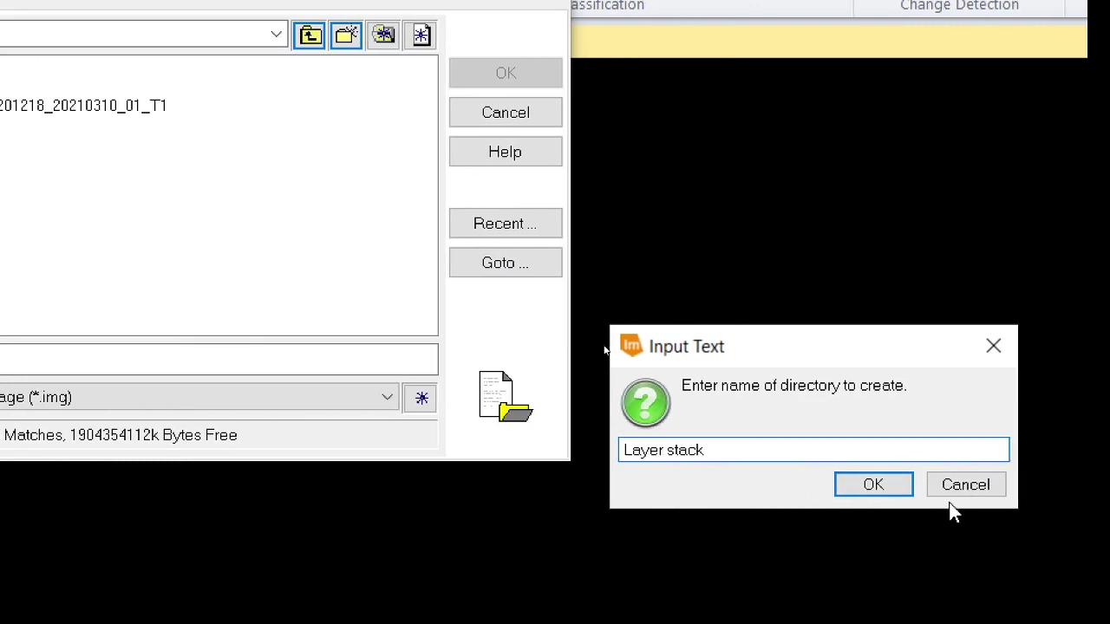
left_click(882, 487)
type("L")
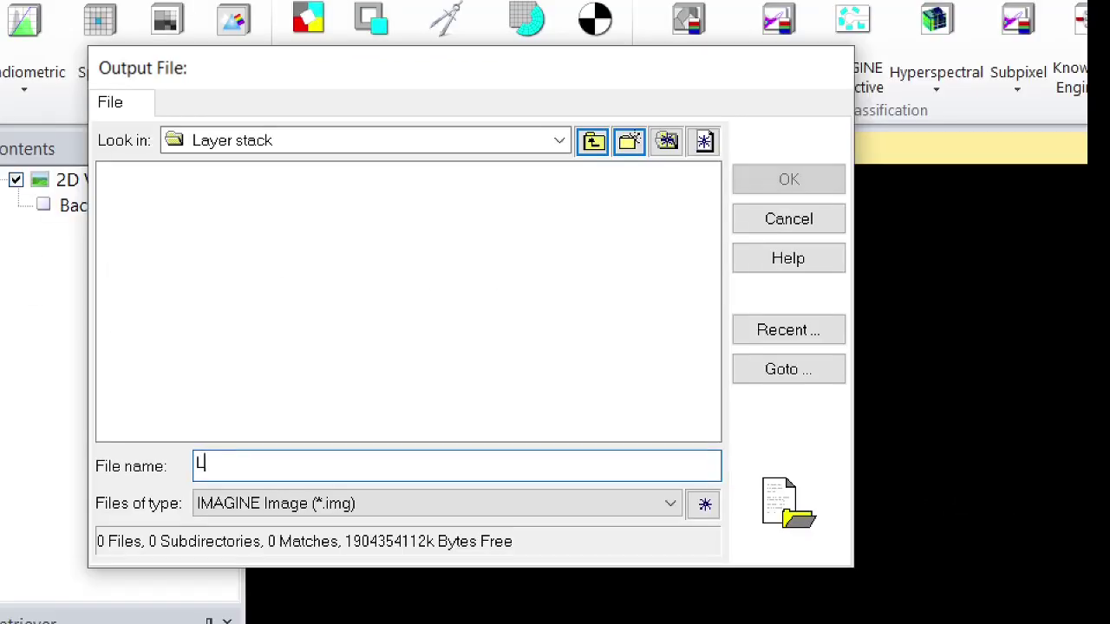
type("ayer_stack_Landsat")
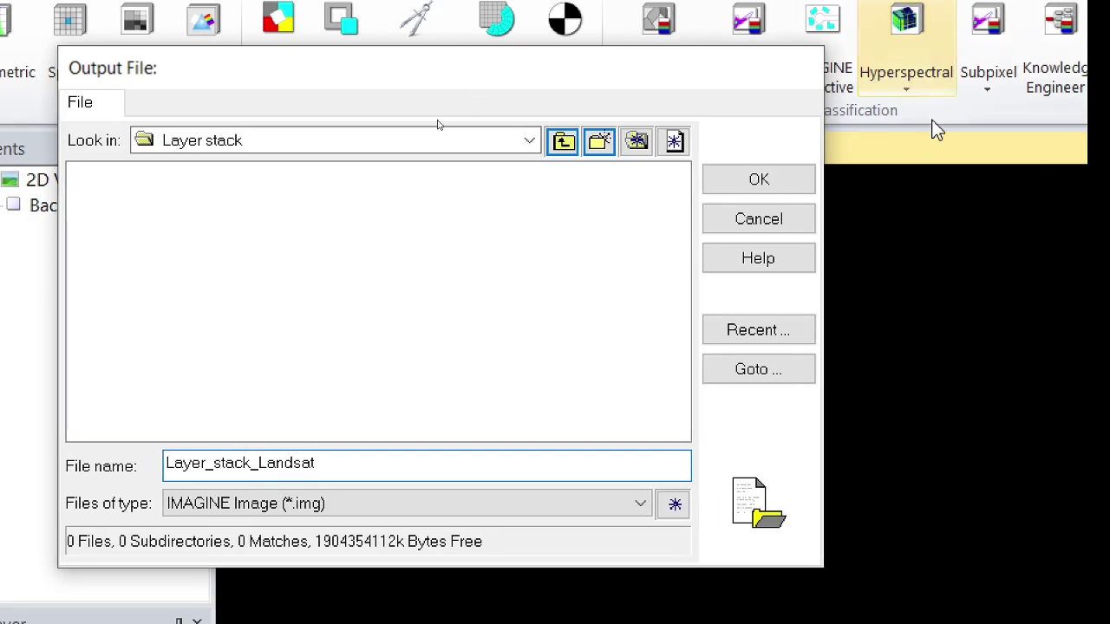
left_click(776, 178)
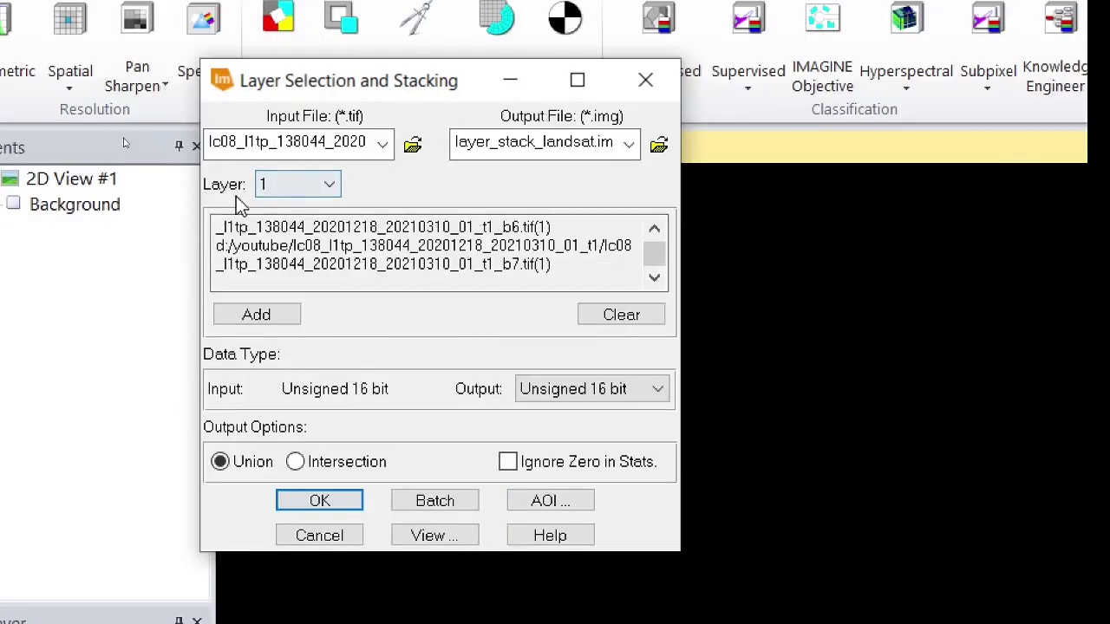
- Take all layers from each input, ignore zeros in statistics, and run the stack
left_click(337, 188)
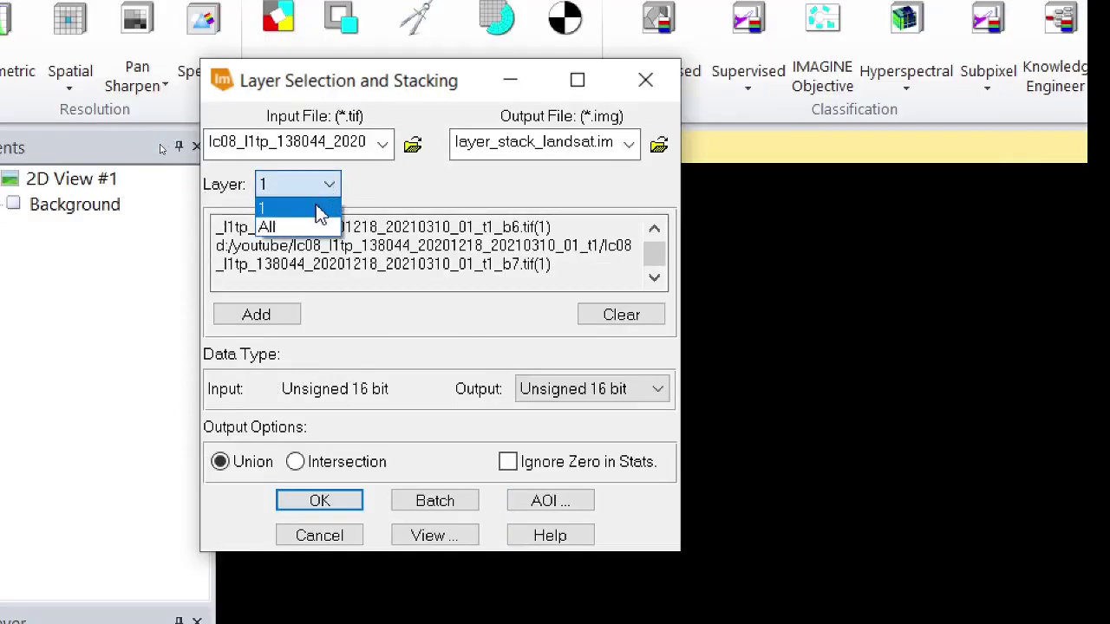
left_click(304, 230)
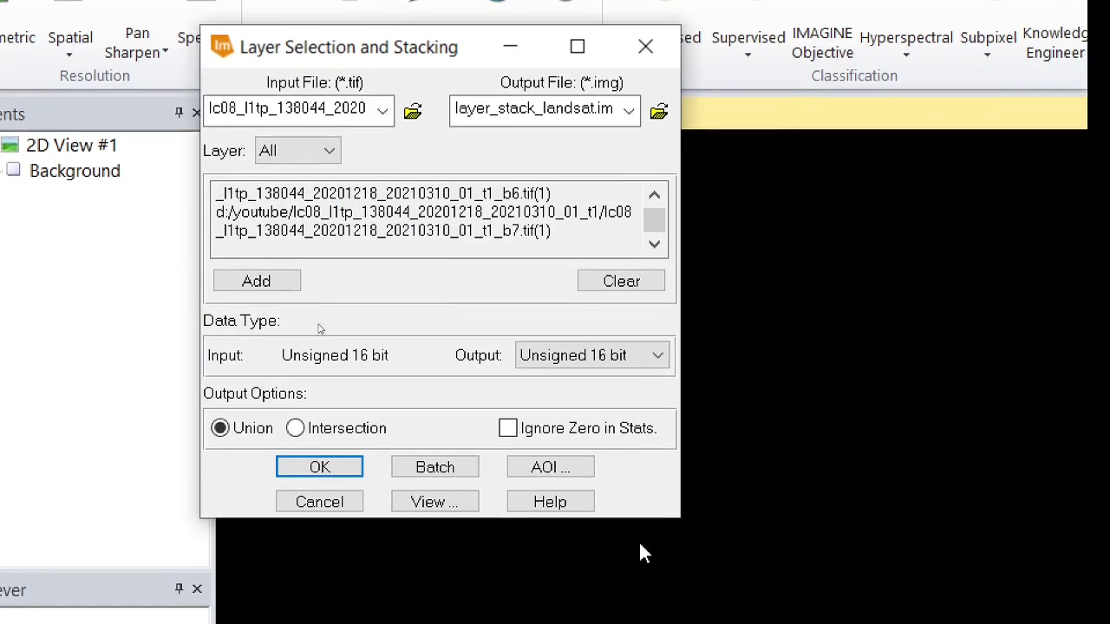
left_click(509, 427)
left_click(321, 468)
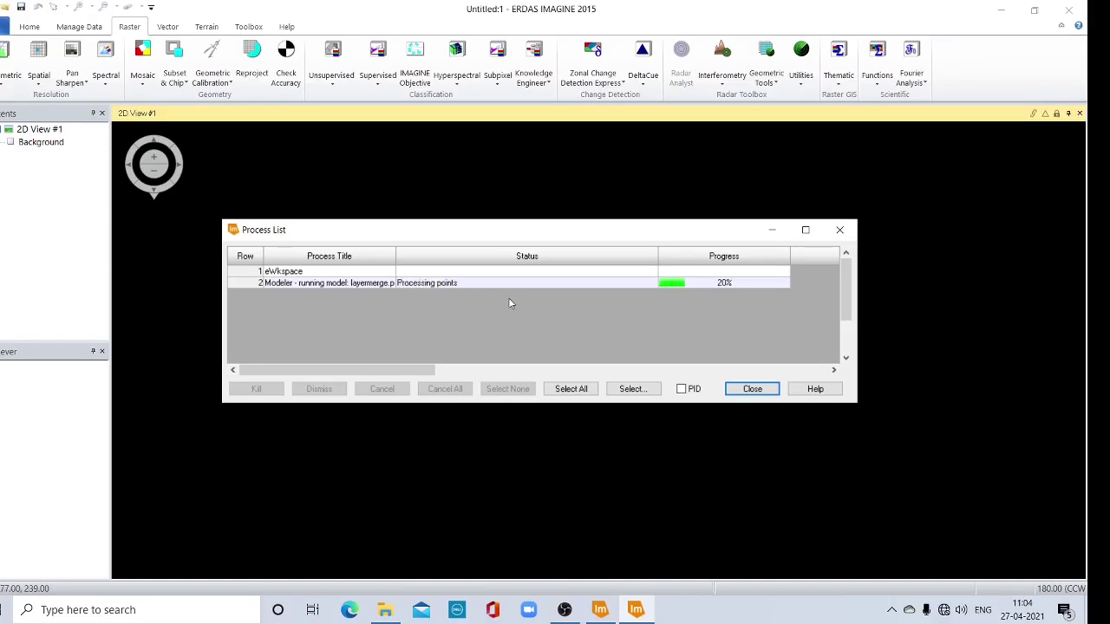
- Close the Process List and open layer_stack_landsat.img from recent files in 2D View #1
left_click(751, 389)
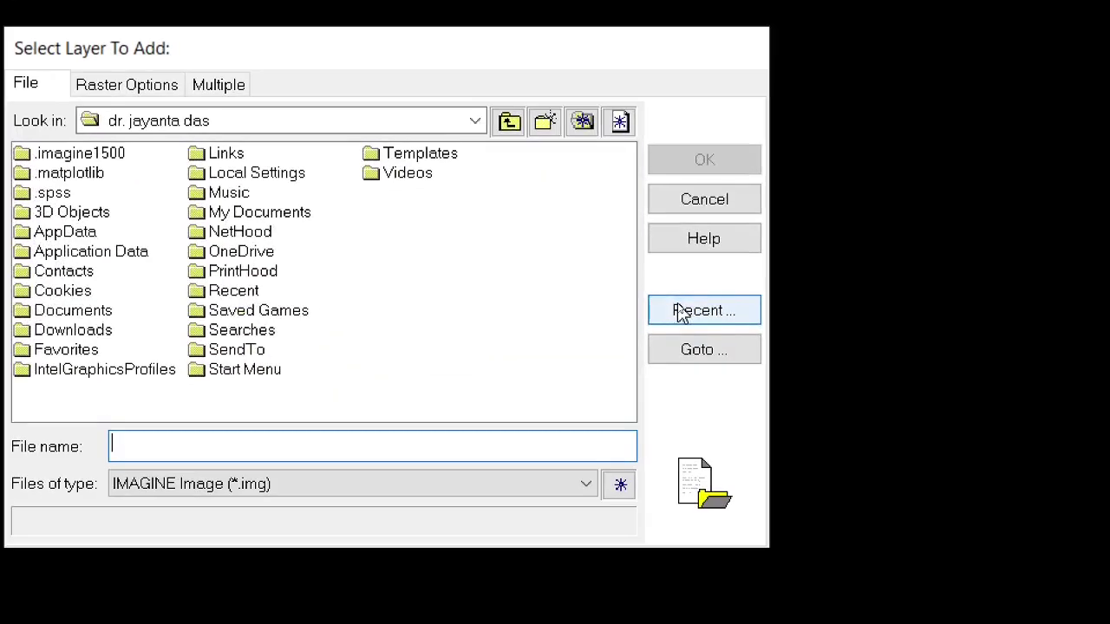
left_click(680, 309)
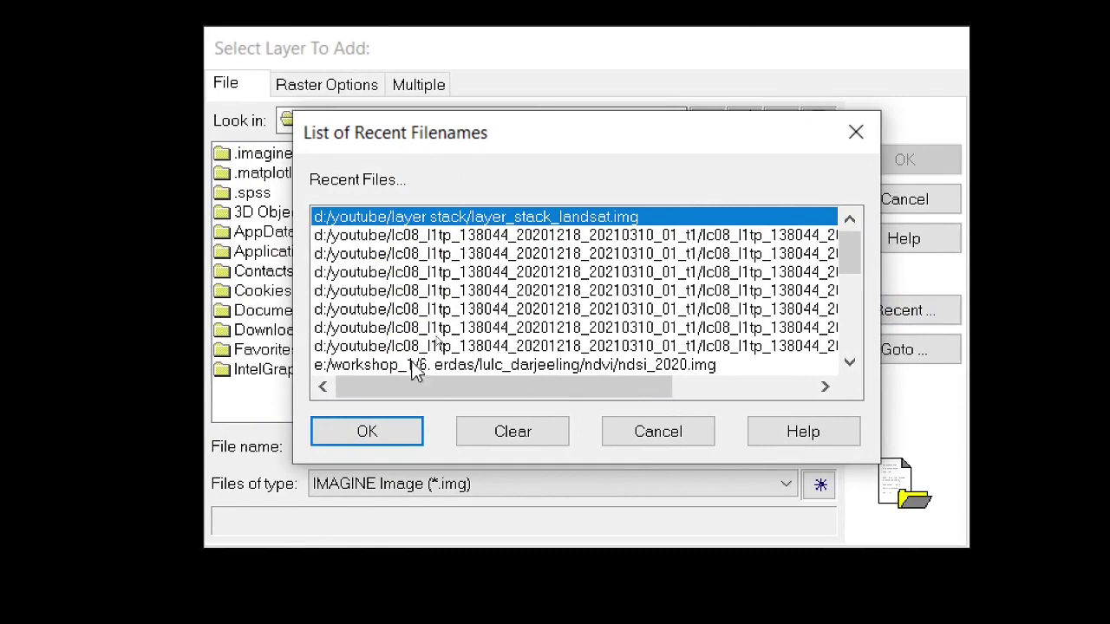
left_click(365, 434)
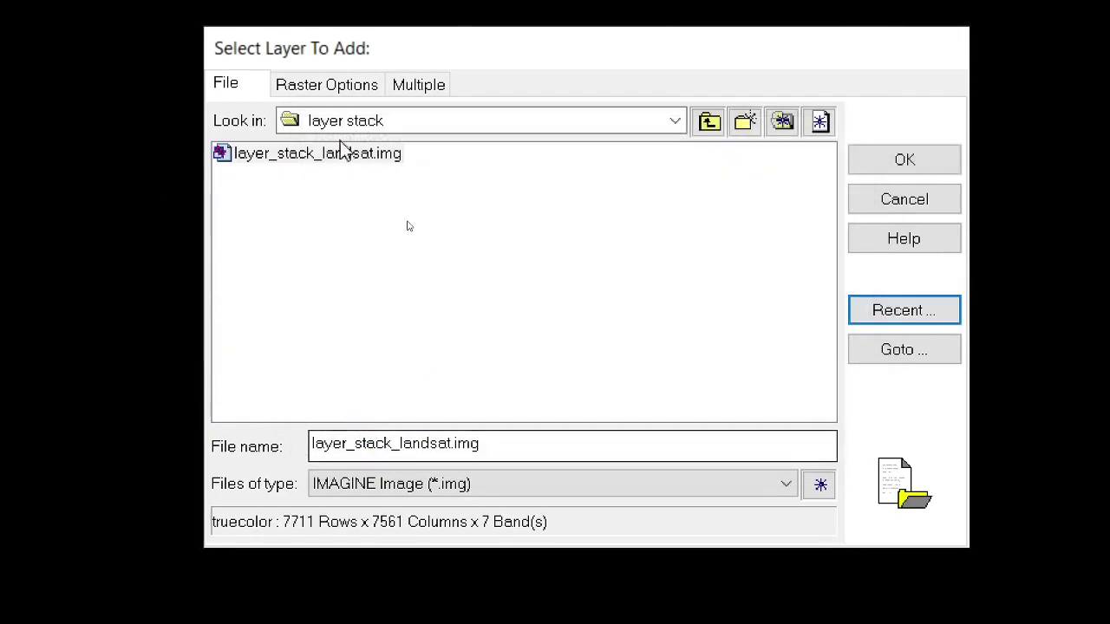
left_click(313, 151)
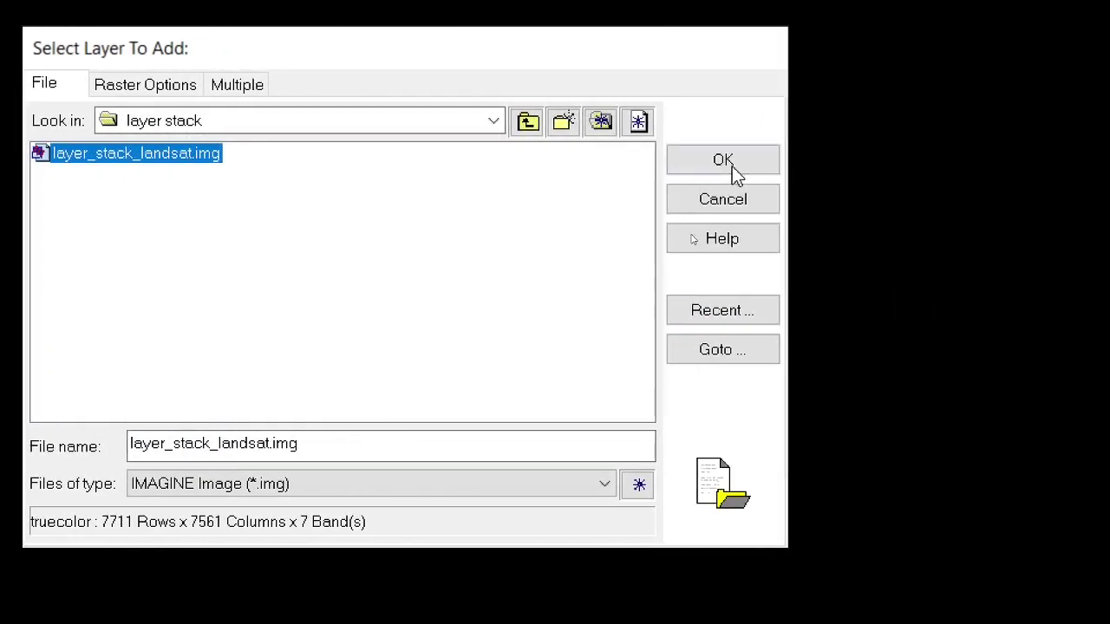
left_click(728, 170)
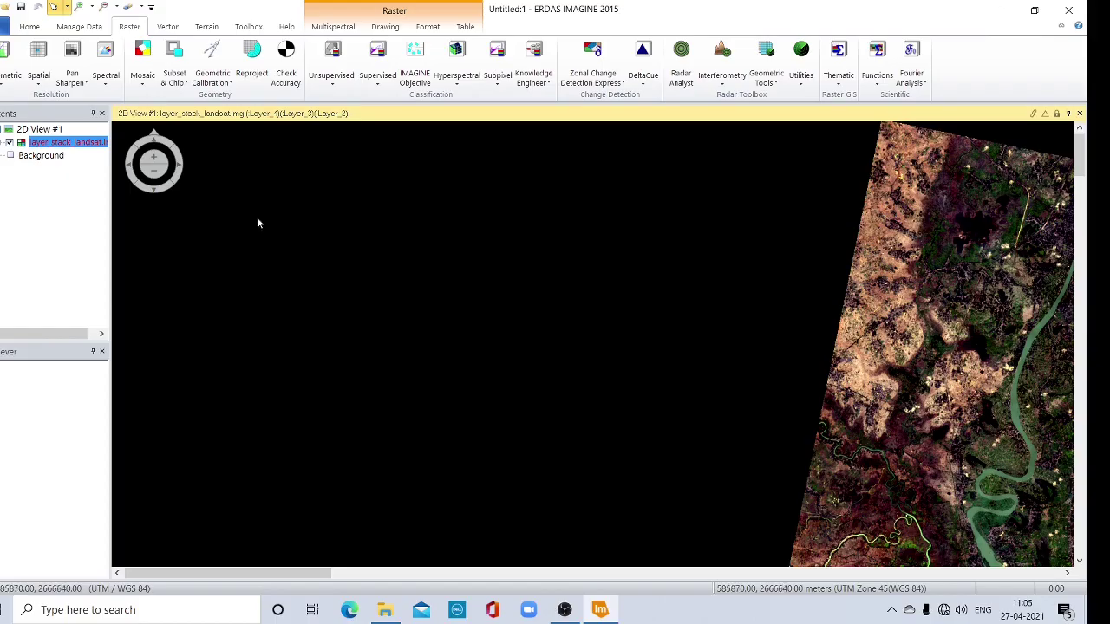
- Fit the entire stacked Landsat scene to the 2D view frame
right_click(374, 234)
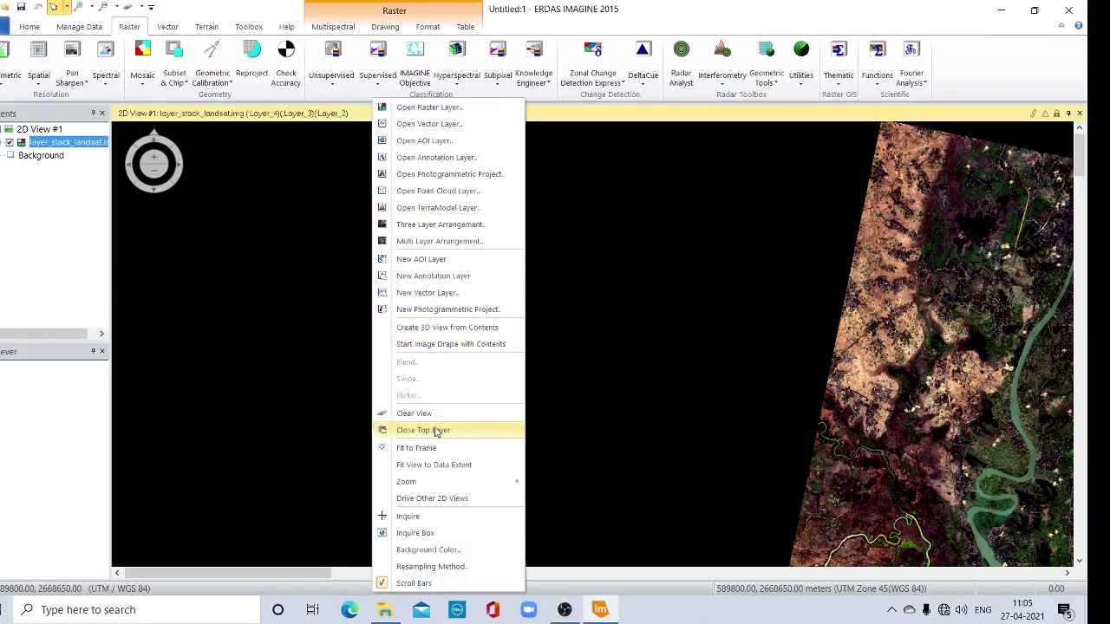
left_click(416, 448)
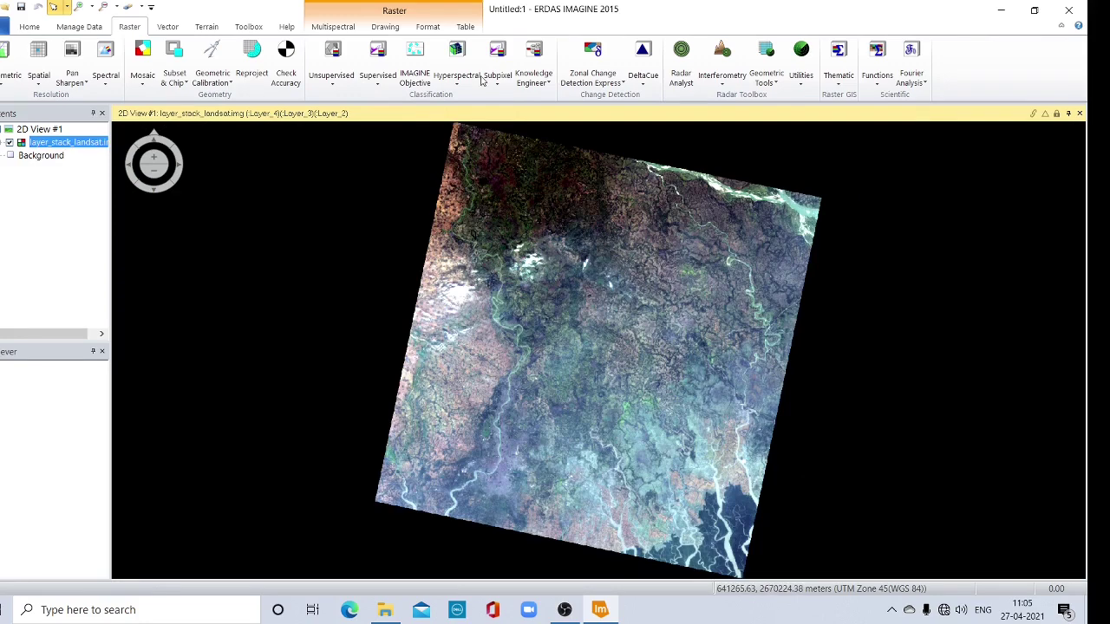
- Assign Layer_5, Layer_4 and Layer_3 to the red, green and blue channels
left_click(333, 26)
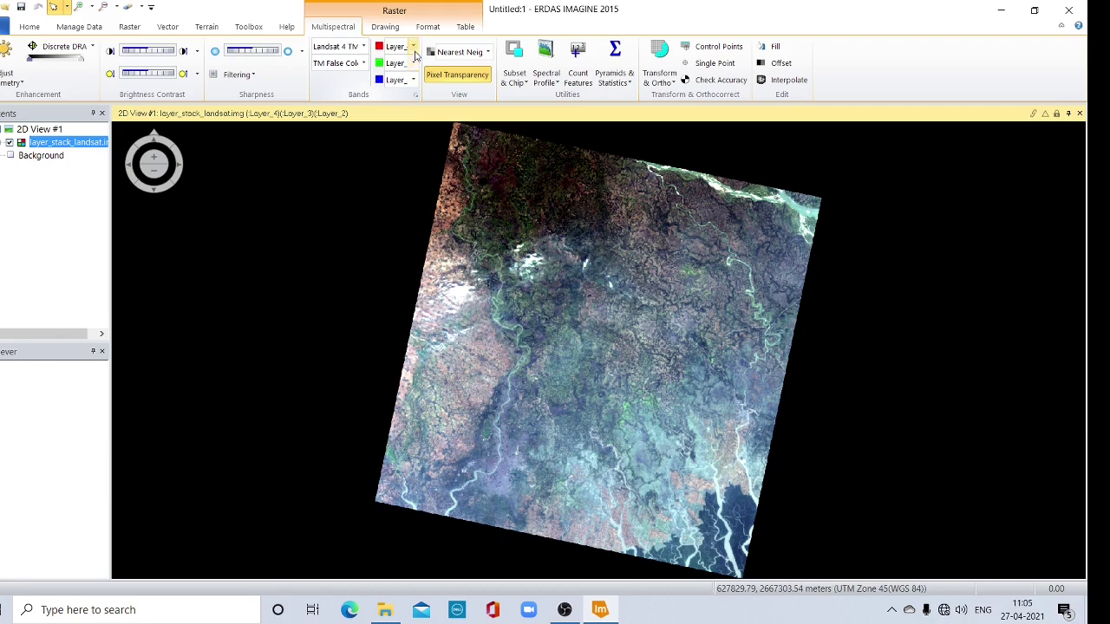
left_click(413, 47)
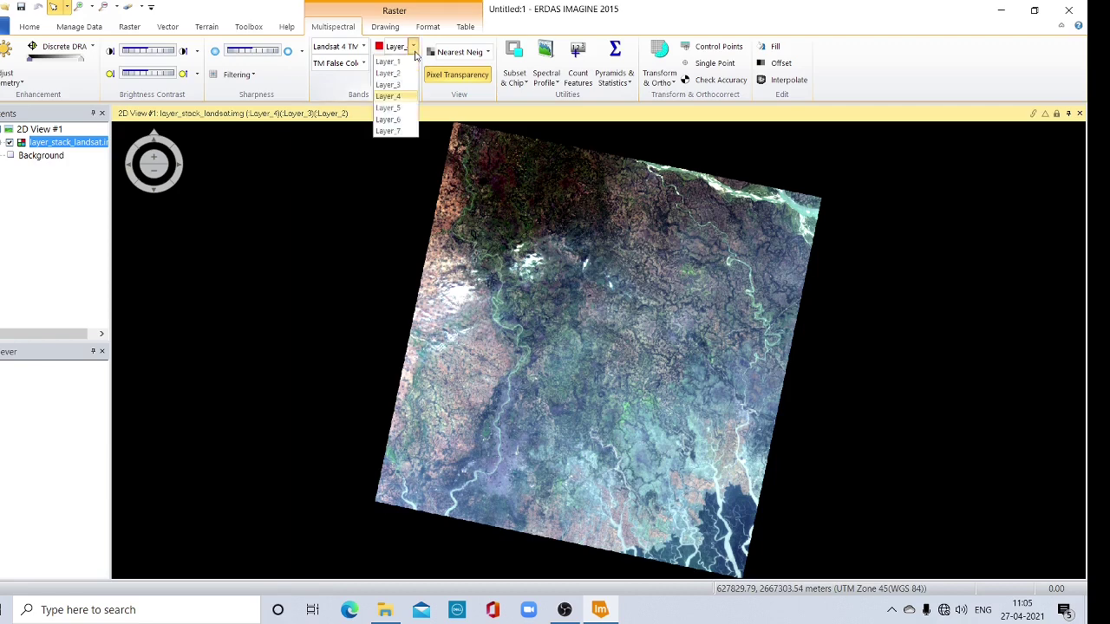
left_click(405, 109)
left_click(414, 63)
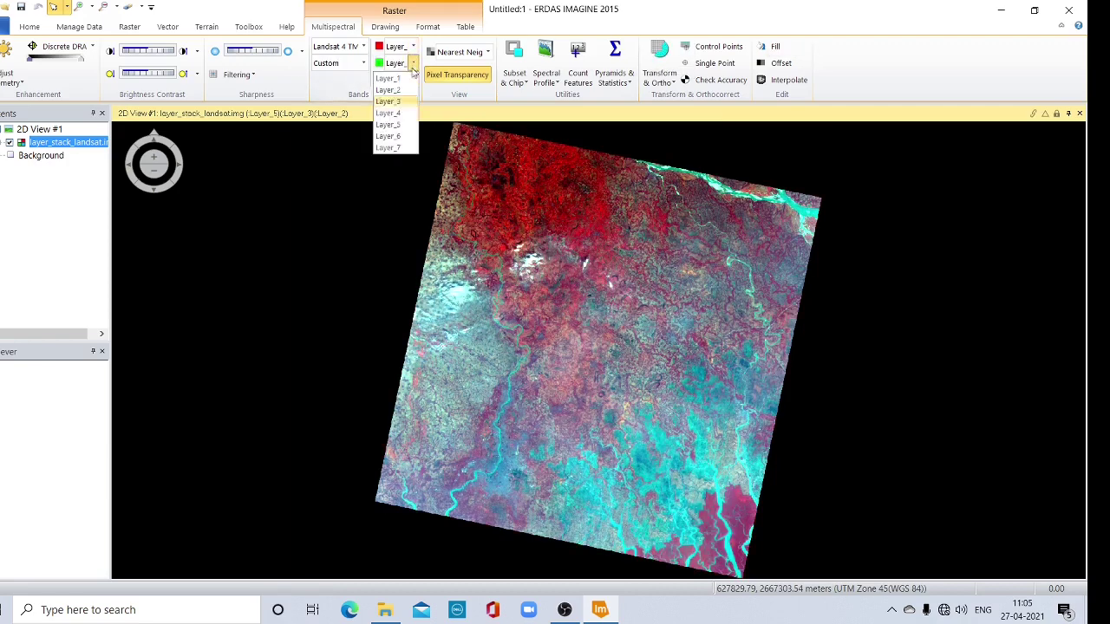
left_click(405, 114)
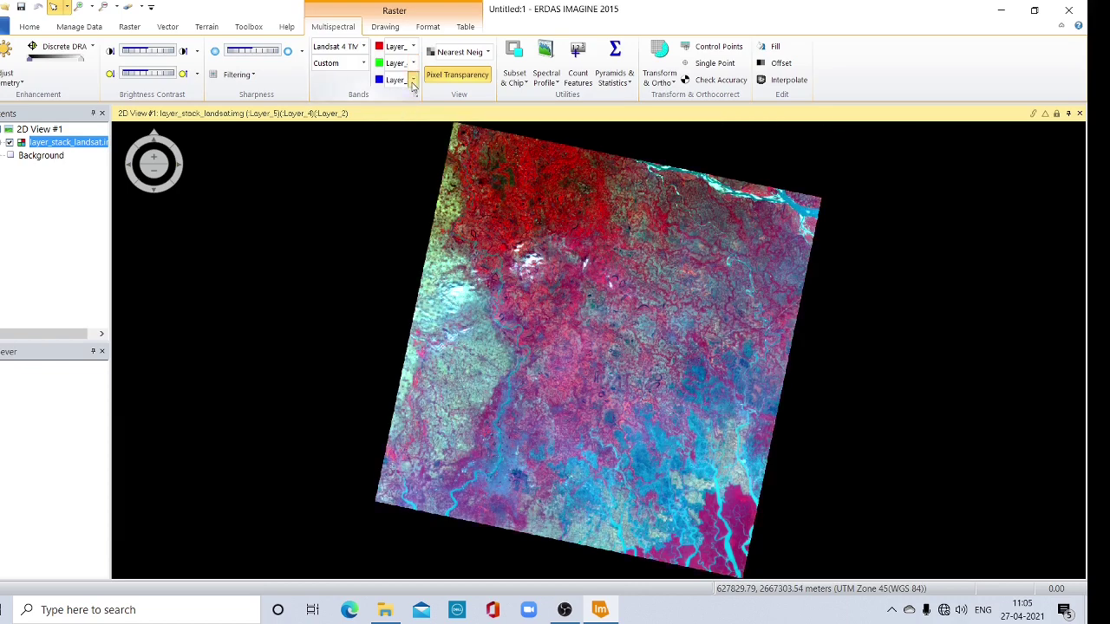
left_click(414, 80)
left_click(405, 119)
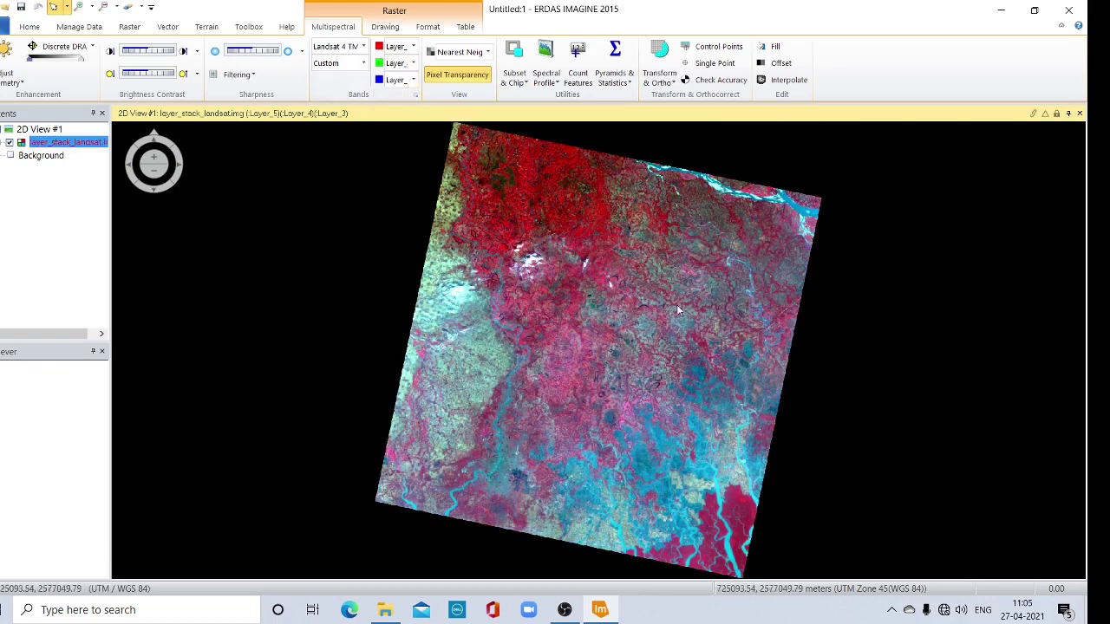